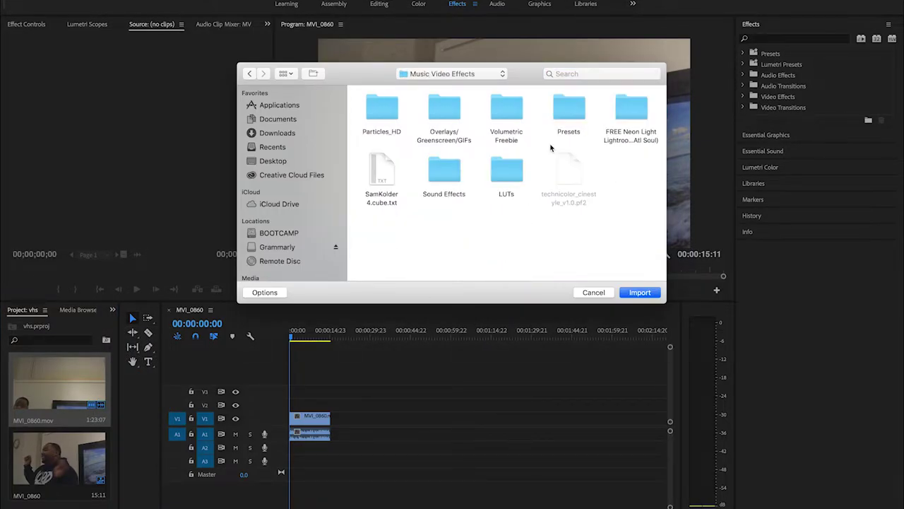
Step: Import the VHS 80 vintage effect clip from Overlays/Greenscreen/GIFs > VHS Overlay Pack
double_click(444, 106)
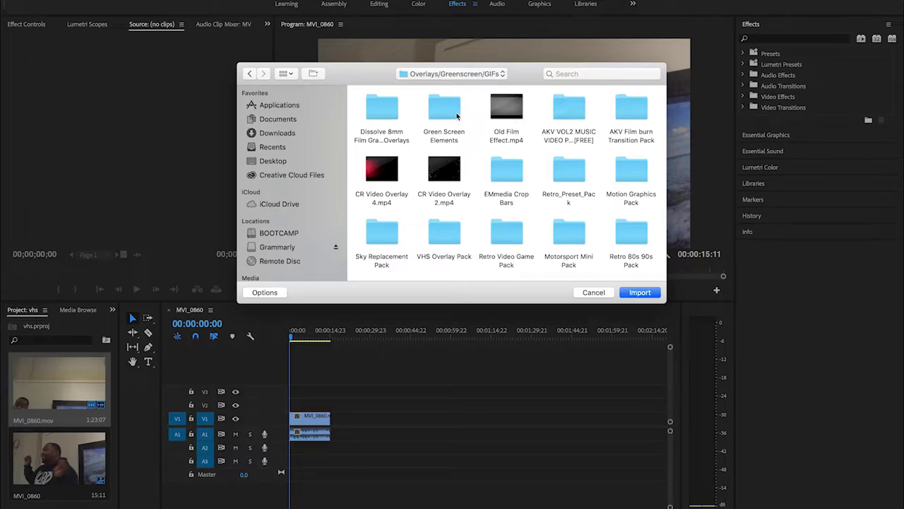
scroll(529, 129, "down", 3)
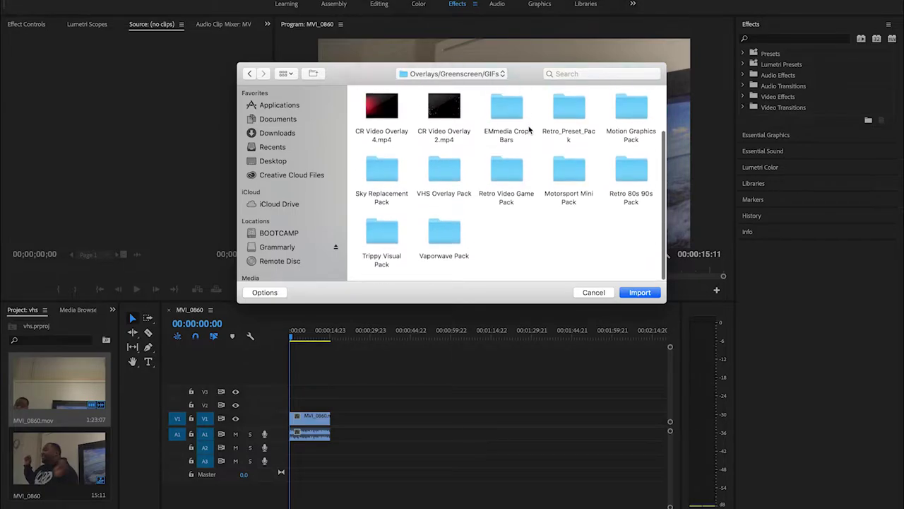
double_click(449, 177)
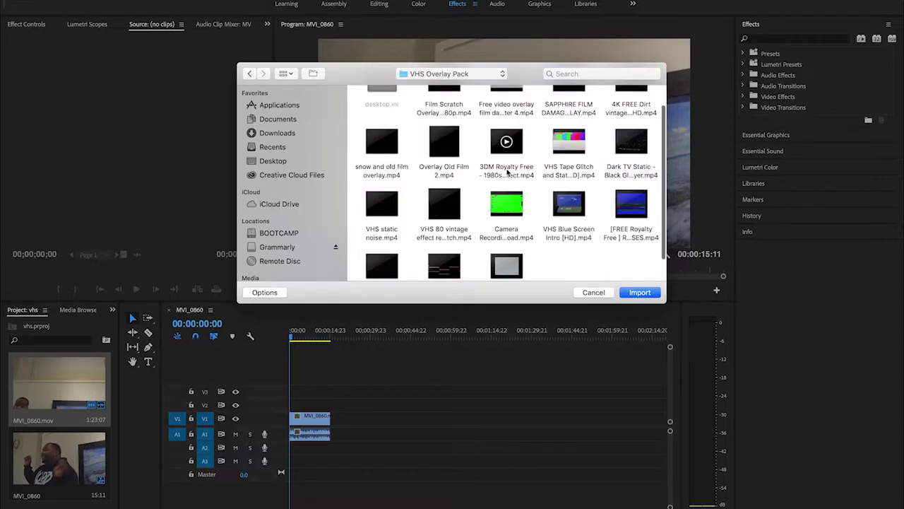
double_click(441, 236)
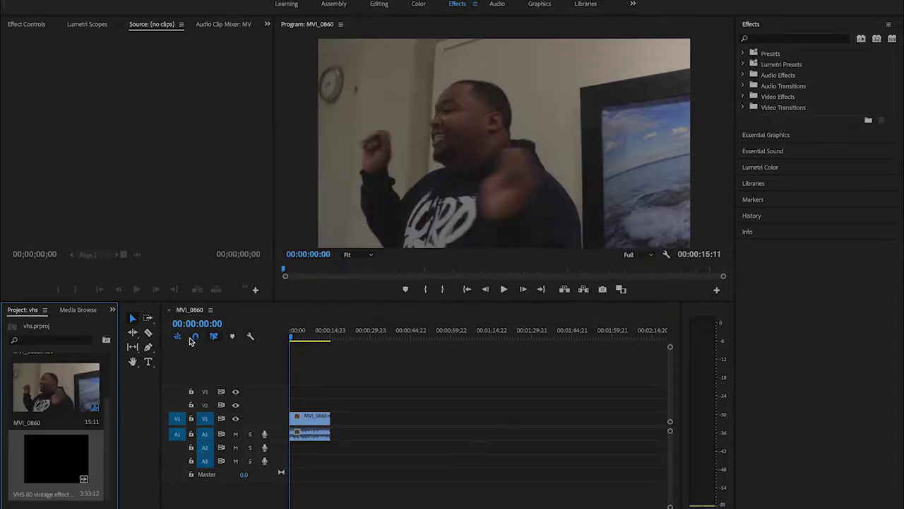
Step: Place the VHS clip on V2 above the footage and unlink its audio
left_click_drag(53, 446, 346, 408)
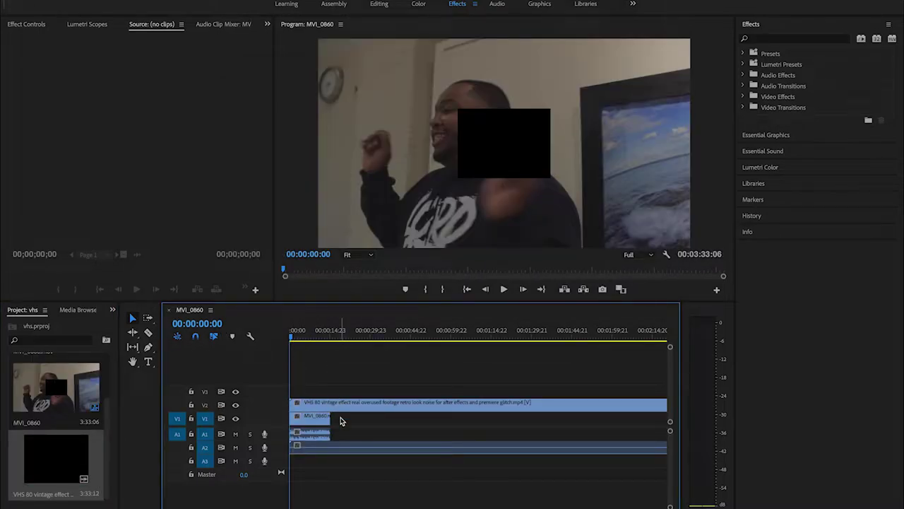
right_click(341, 411)
left_click(360, 204)
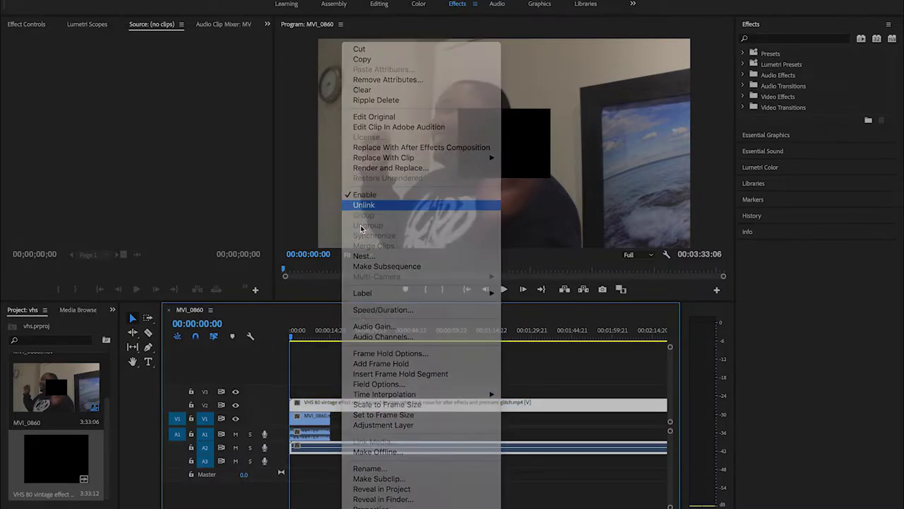
Step: Scrub the sequence to check the overlay and scale it to the frame size
left_click_drag(291, 338, 296, 339)
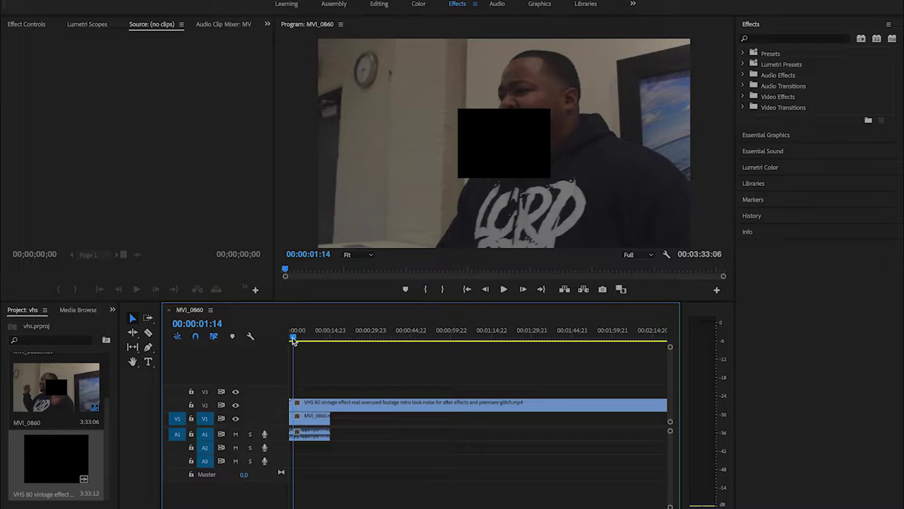
left_click_drag(294, 340, 310, 339)
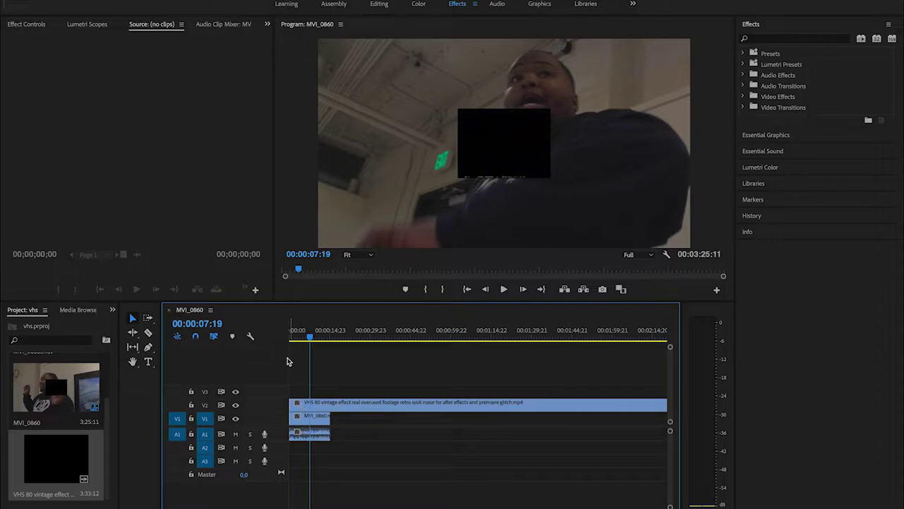
left_click_drag(299, 334, 284, 336)
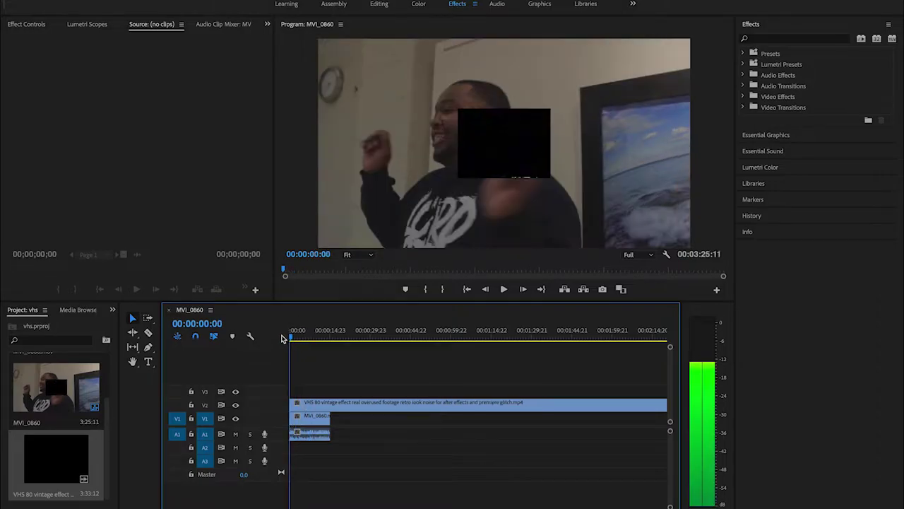
right_click(316, 420)
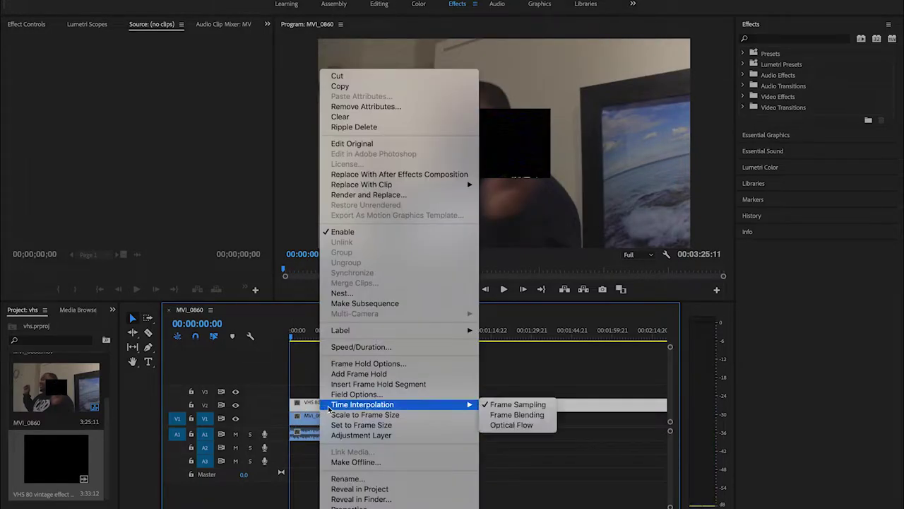
left_click(336, 416)
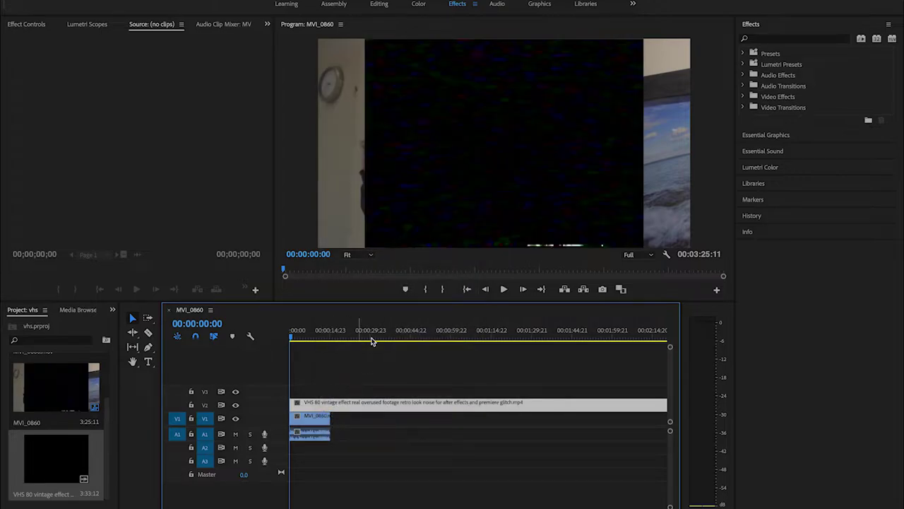
Step: Raise the VHS overlay's Scale to 138 in Effect Controls and play back to check coverage
left_click(41, 25)
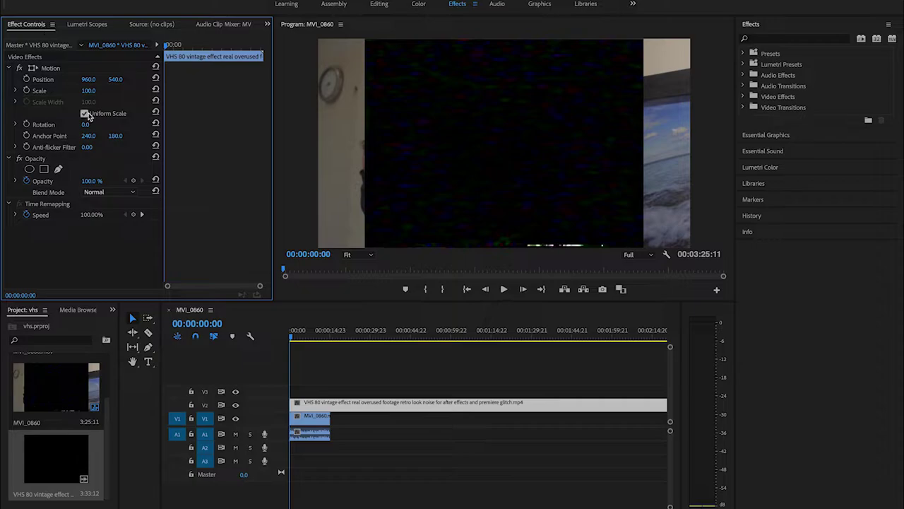
left_click_drag(88, 90, 115, 90)
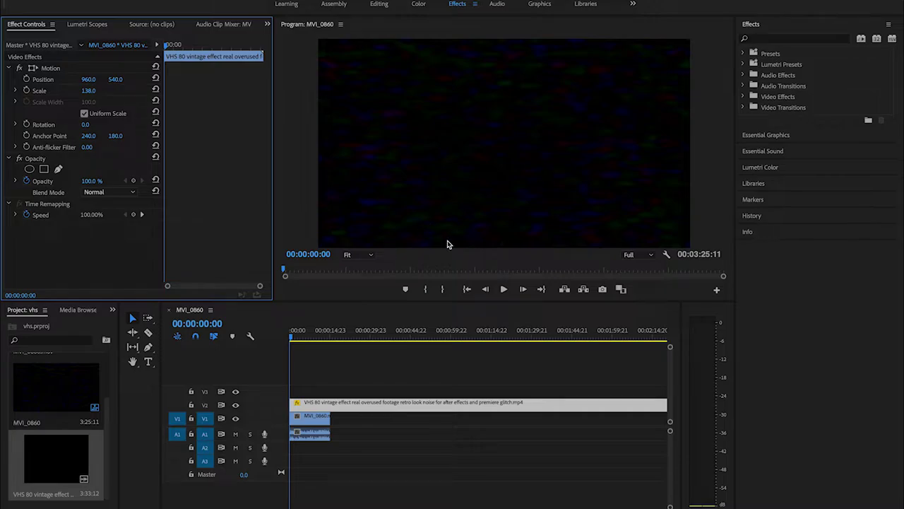
left_click(314, 408)
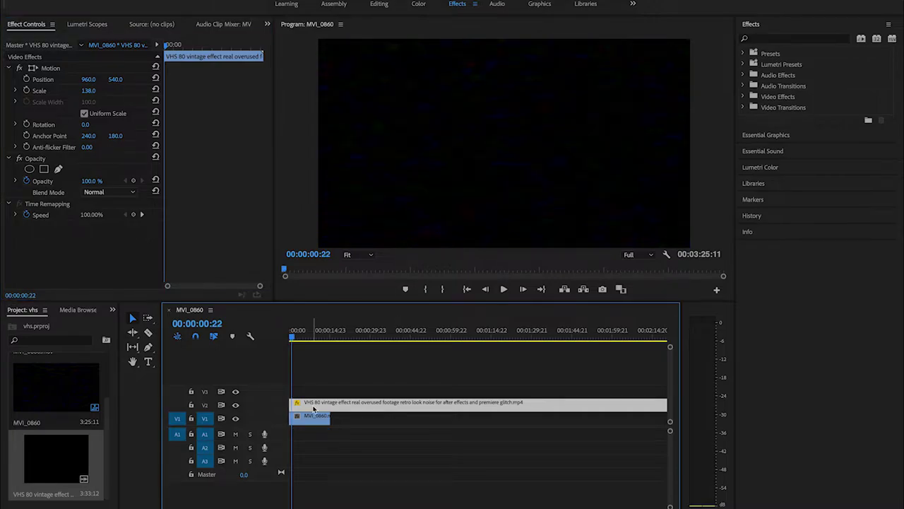
key("space")
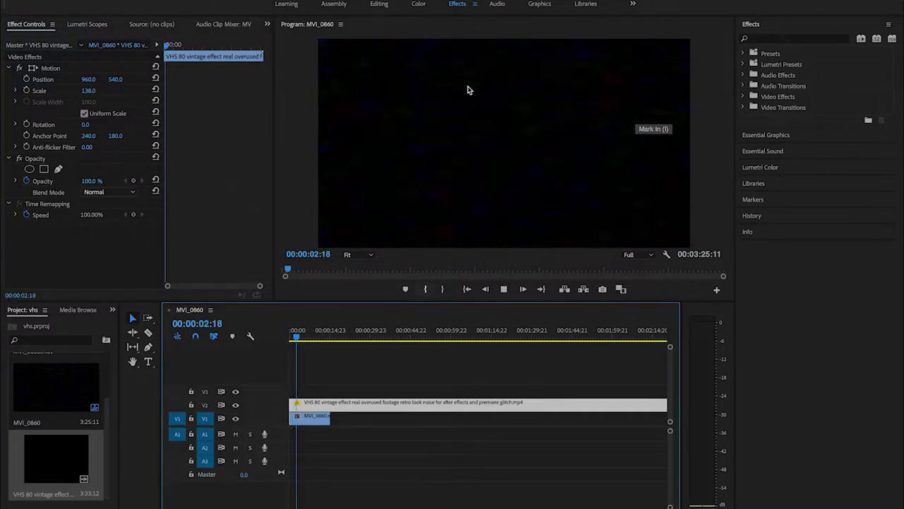
key("space")
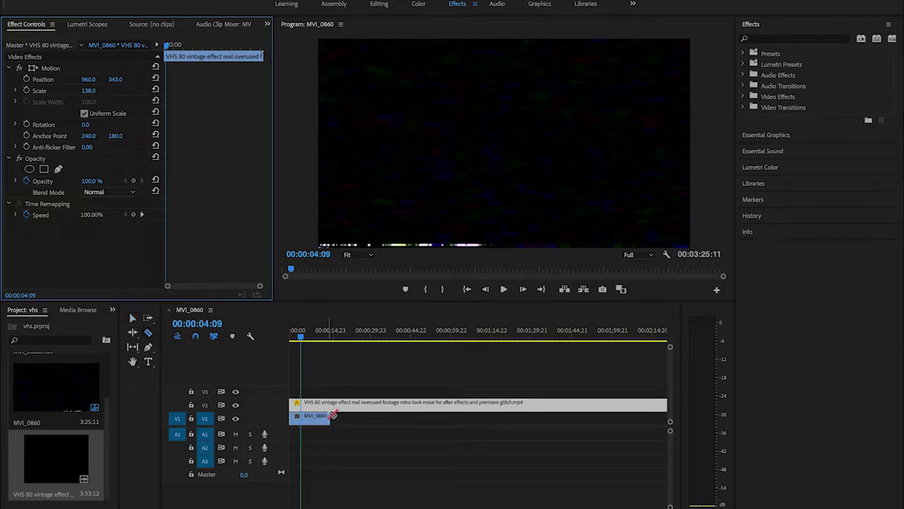
Step: Cut the VHS overlay where the footage ends and delete the leftover part
left_click(331, 404, "ctrl")
key("Delete")
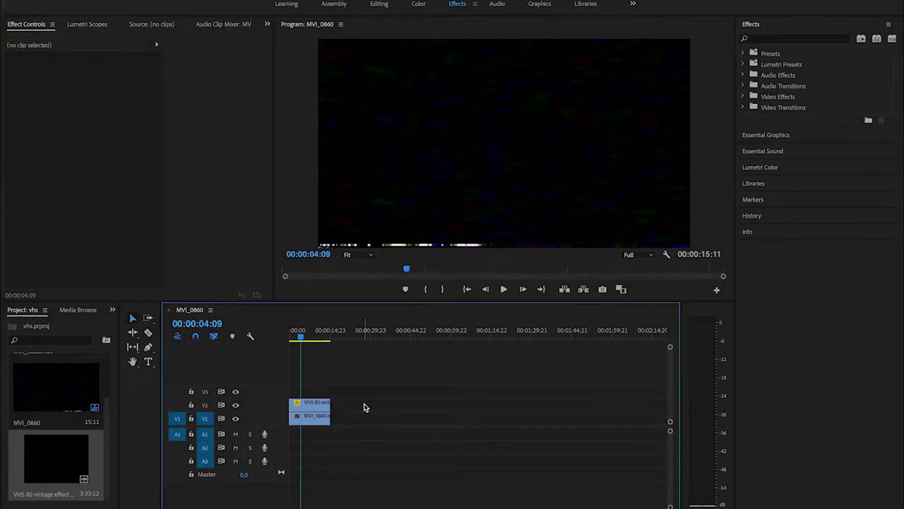
left_click(319, 407)
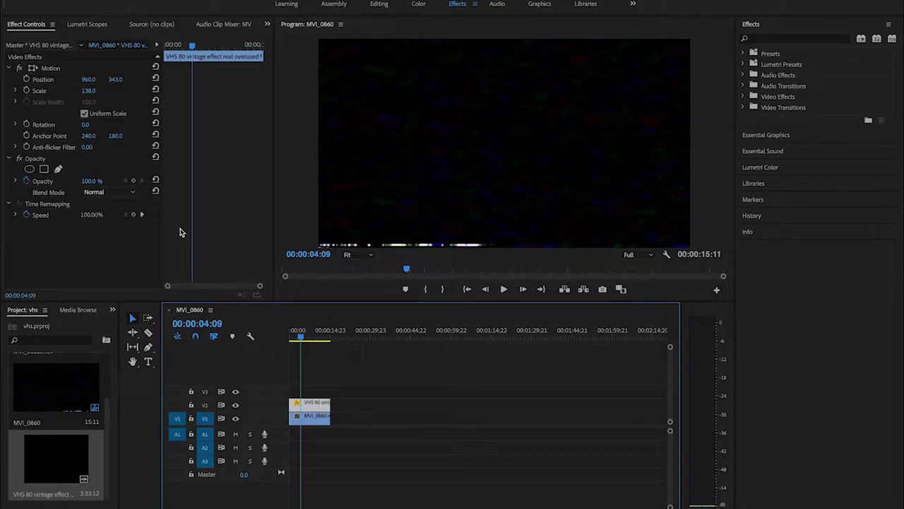
Step: Set the overlay's Opacity blend mode to Screen and preview the result
left_click(29, 183)
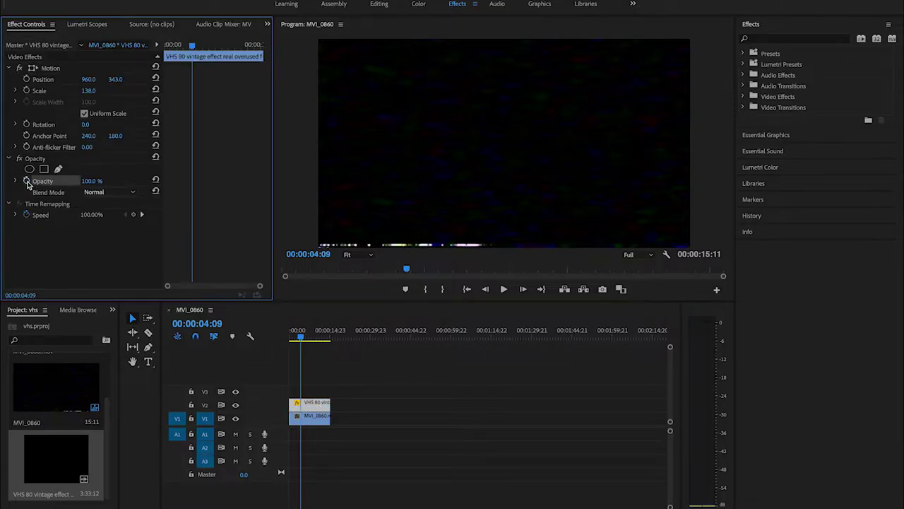
left_click(91, 192)
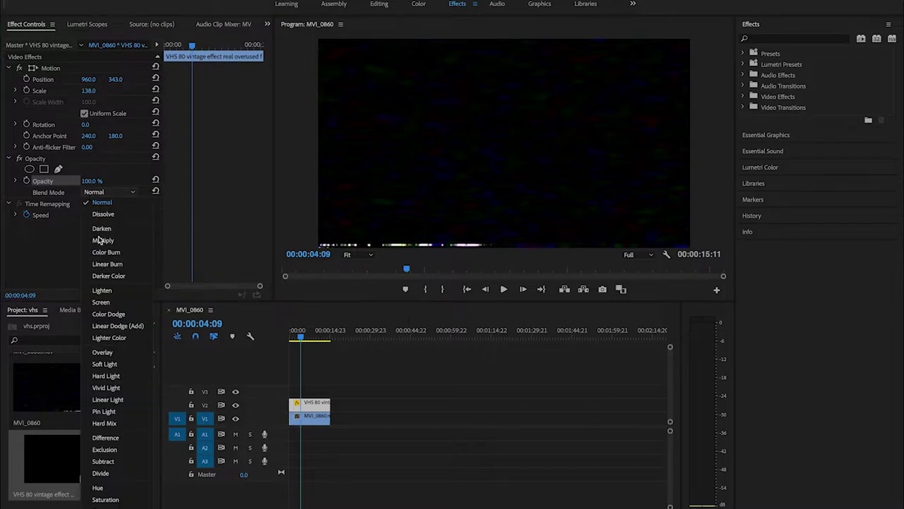
left_click(101, 302)
key("space")
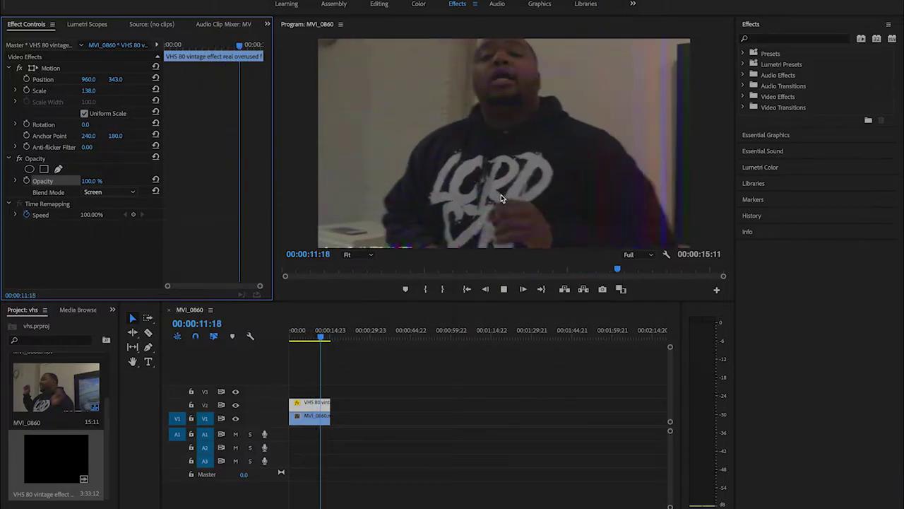
key("space")
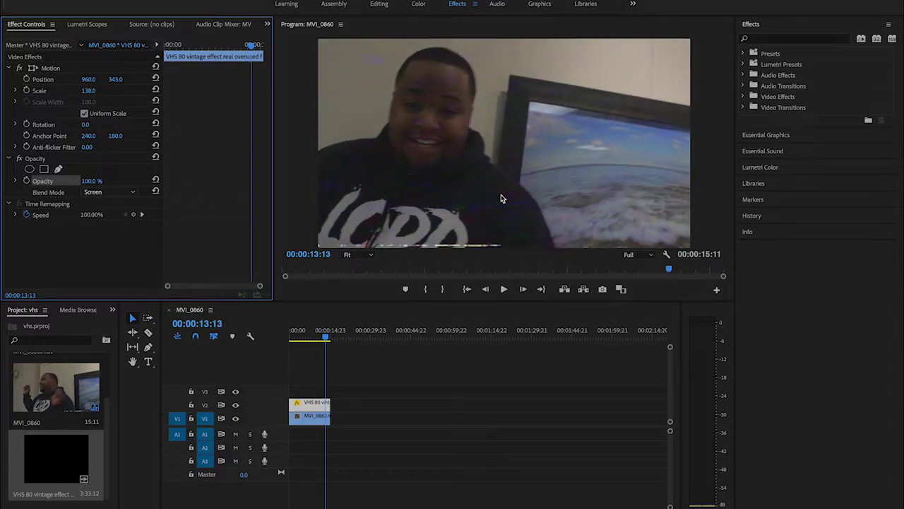
left_click_drag(311, 342, 253, 337)
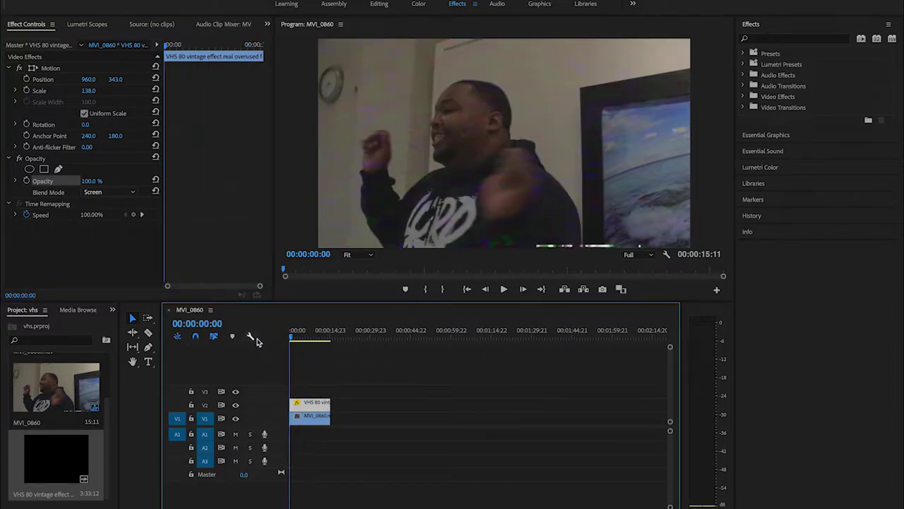
Step: Import S8mm hand-processed from Overlays/Greenscreen/GIFs > Dissolve 8mm Film Grain Overlays
right_click(102, 324)
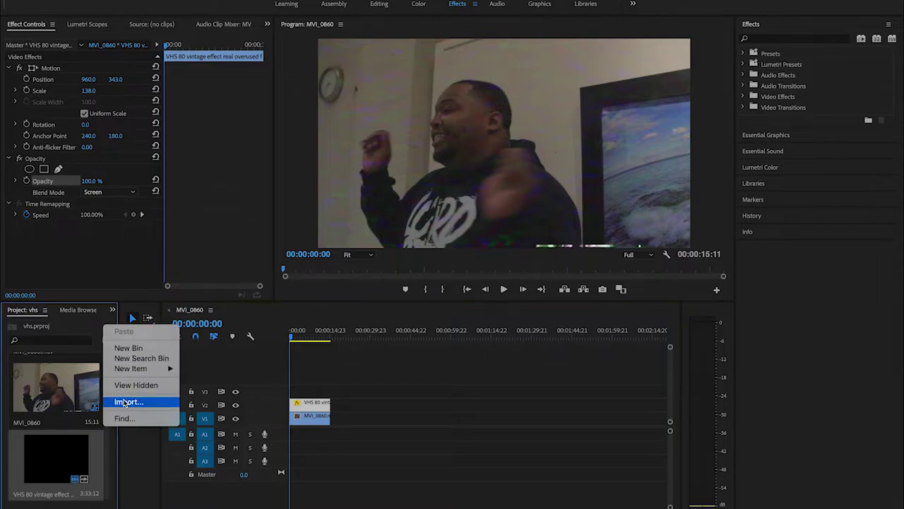
left_click(127, 401)
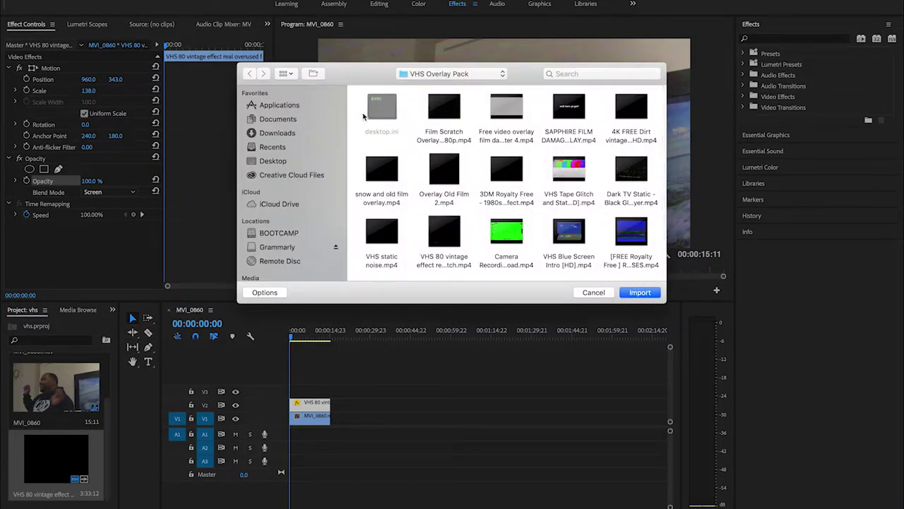
left_click(466, 75)
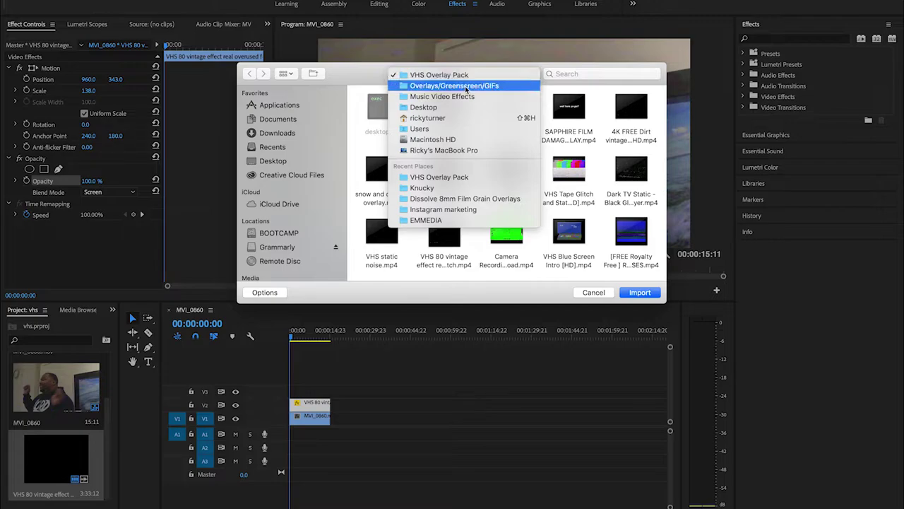
left_click(465, 86)
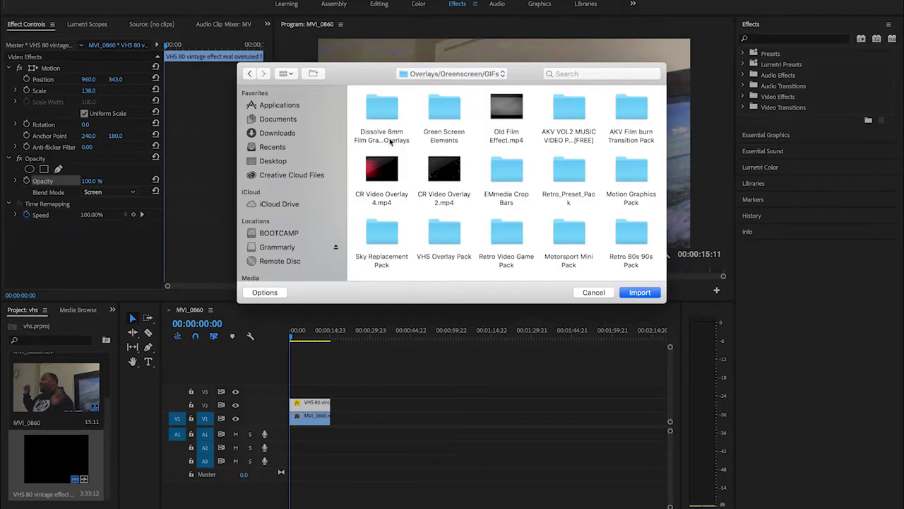
double_click(390, 140)
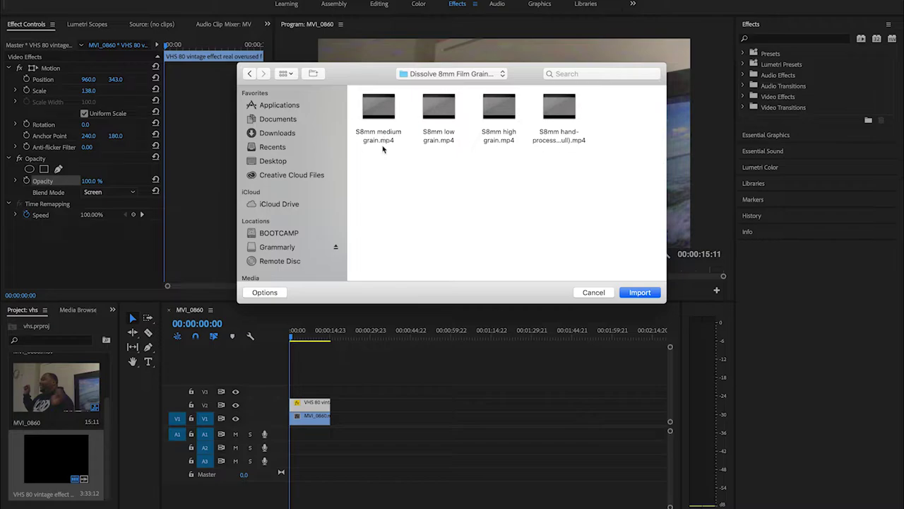
double_click(571, 140)
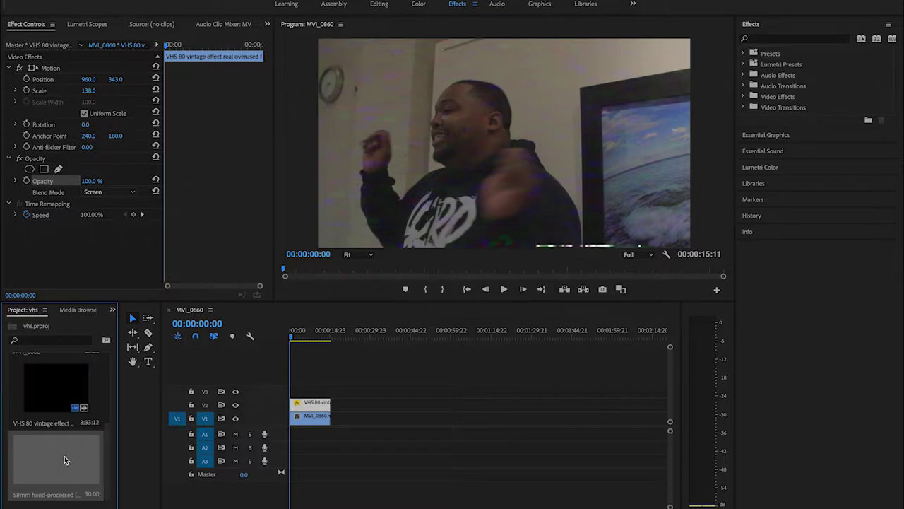
Step: Put the S8mm grain clip on V3, trimmed at the footage's end, and preview it
left_click_drag(59, 455, 295, 400)
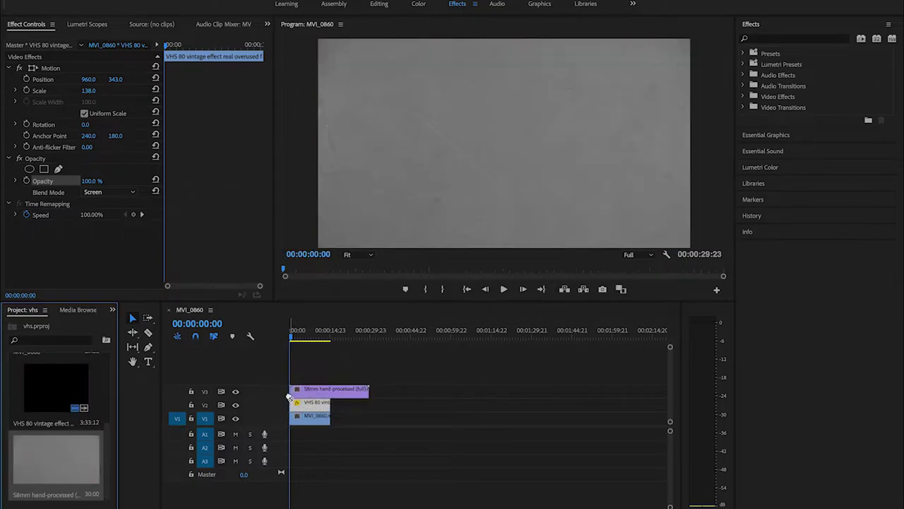
key("c")
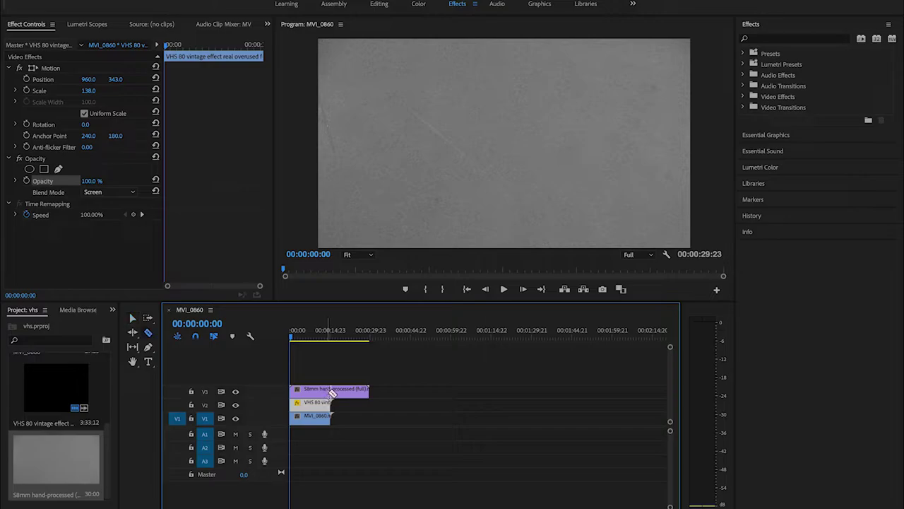
left_click(330, 389)
key("v")
left_click(341, 392)
key("Delete")
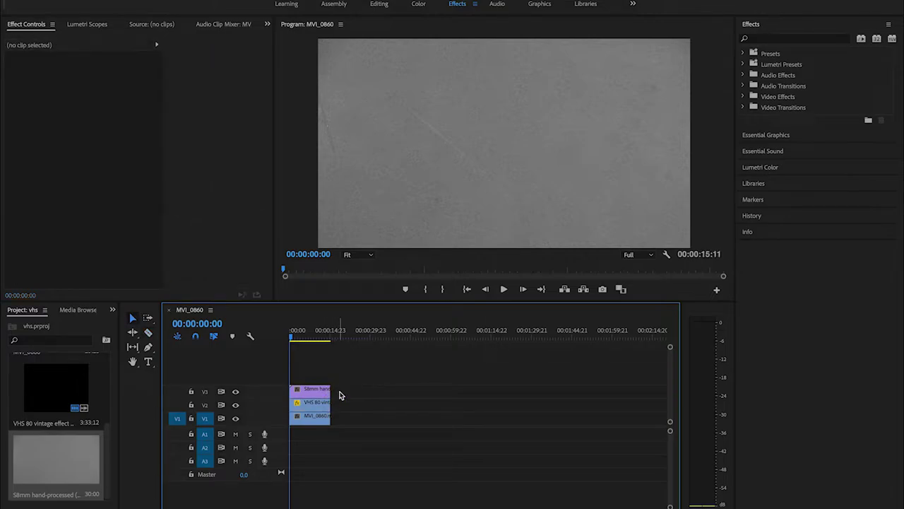
key("space")
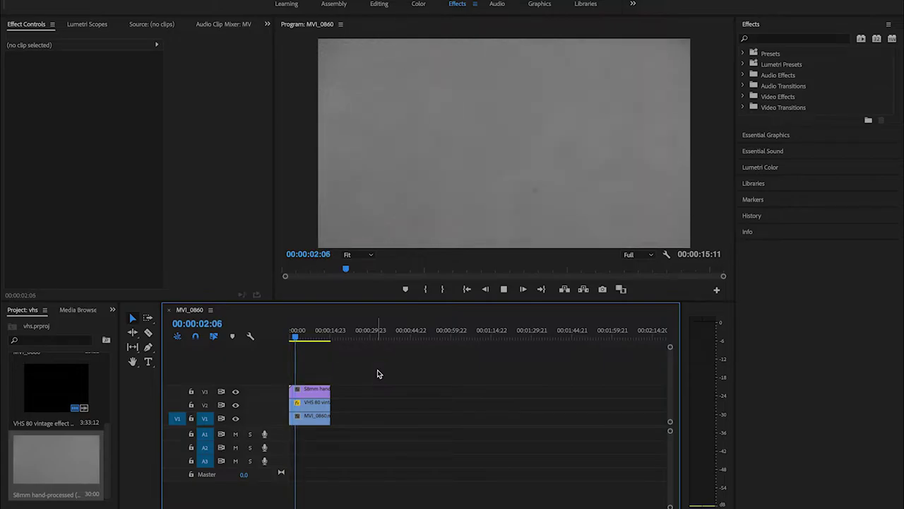
key("space")
Step: Blend the grain clip with Soft Light and play back to check it
left_click(323, 391)
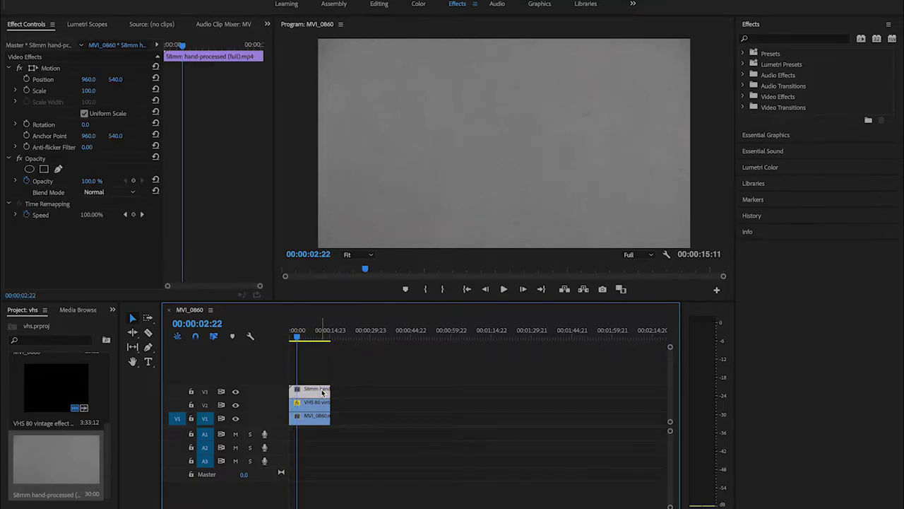
left_click(106, 192)
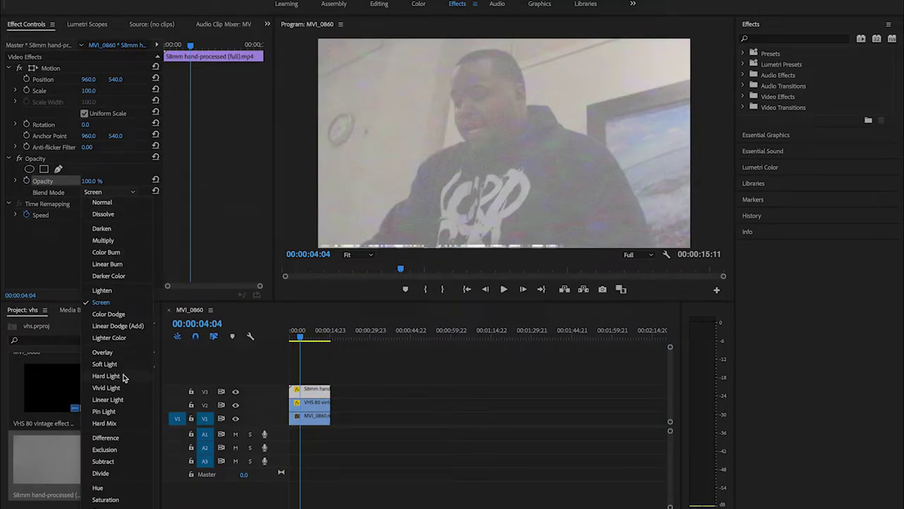
left_click(122, 366)
key("space")
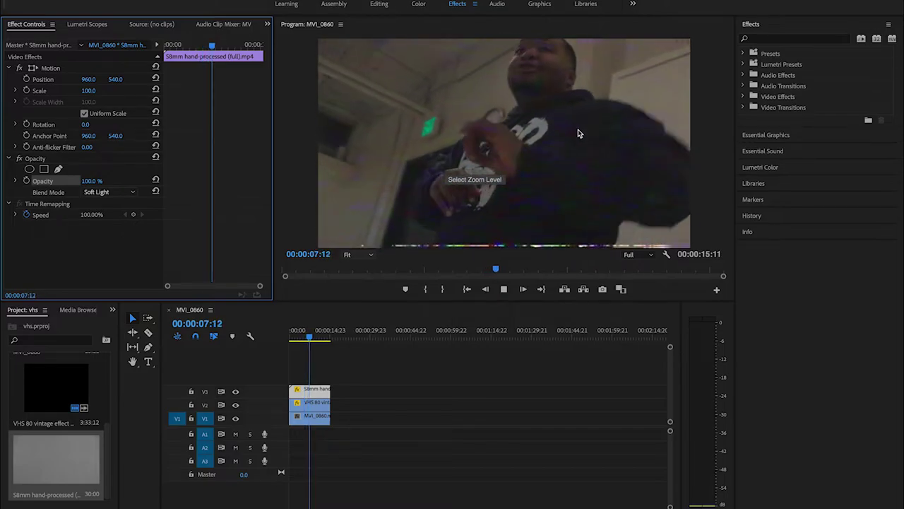
key("space")
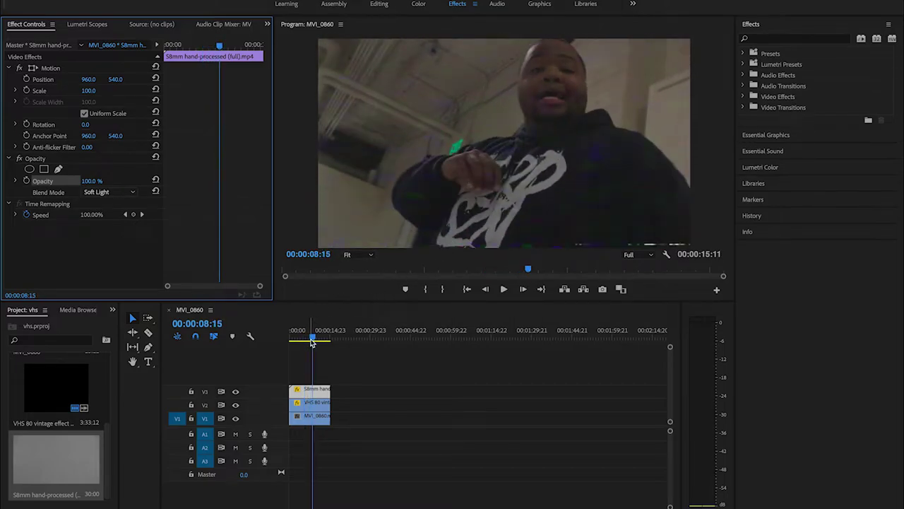
left_click(295, 332)
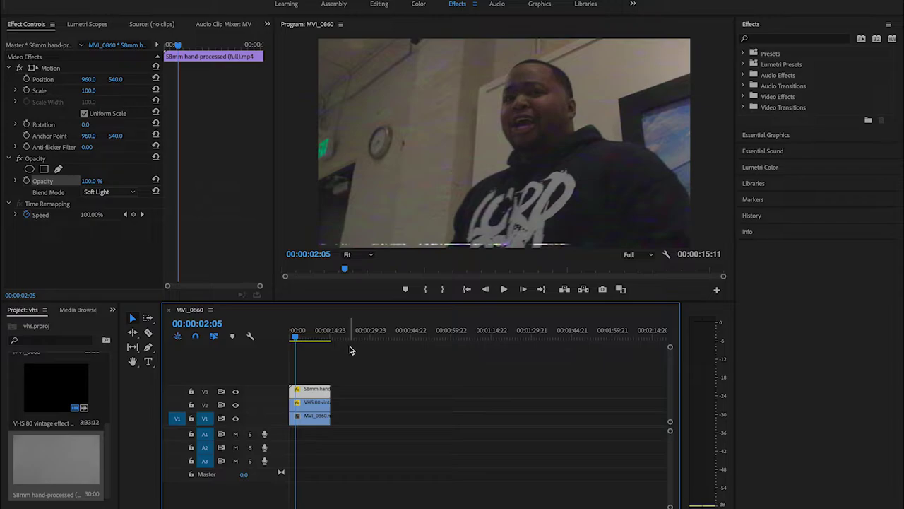
Step: Import S8mm low grain.mp4 with Cmd+I, put it on V4 and blend it with Soft Light
left_click(96, 326)
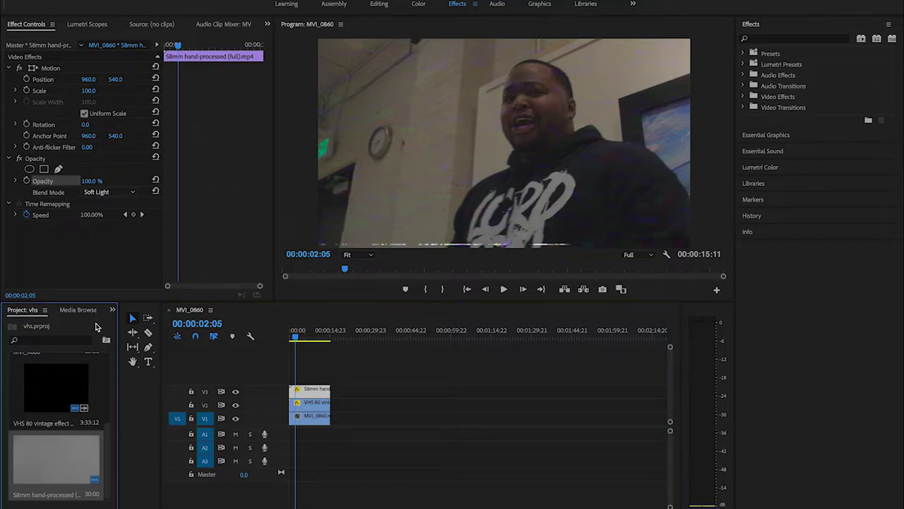
key("super+i")
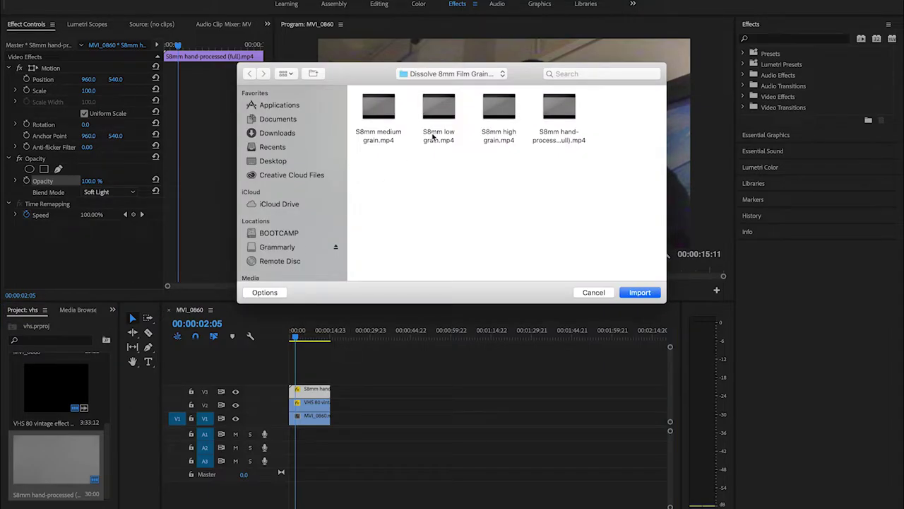
double_click(434, 137)
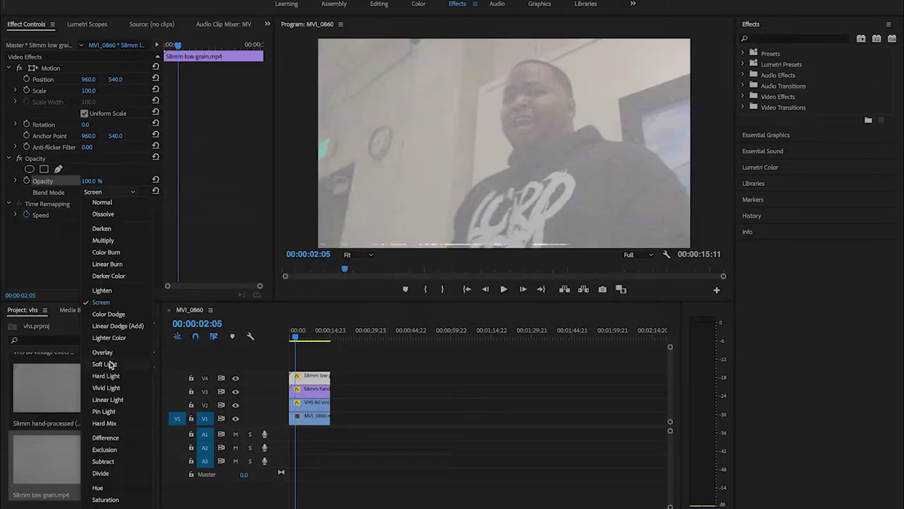
left_click(104, 364)
key("space")
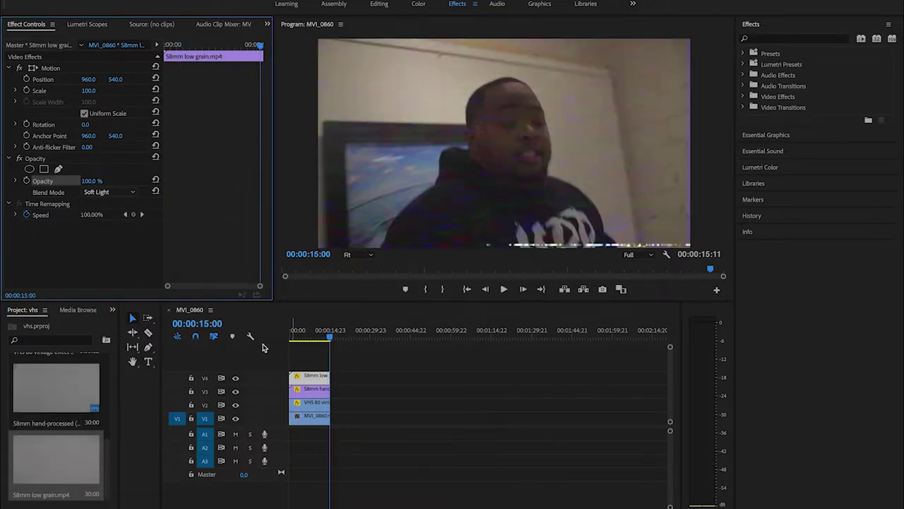
mouse_move(315, 337)
left_mouse_down()
mouse_move(292, 338)
mouse_move(301, 339)
left_mouse_up()
Step: Expand the Presets > Color King By Max Novak folder in the Effects panel
left_click(787, 39)
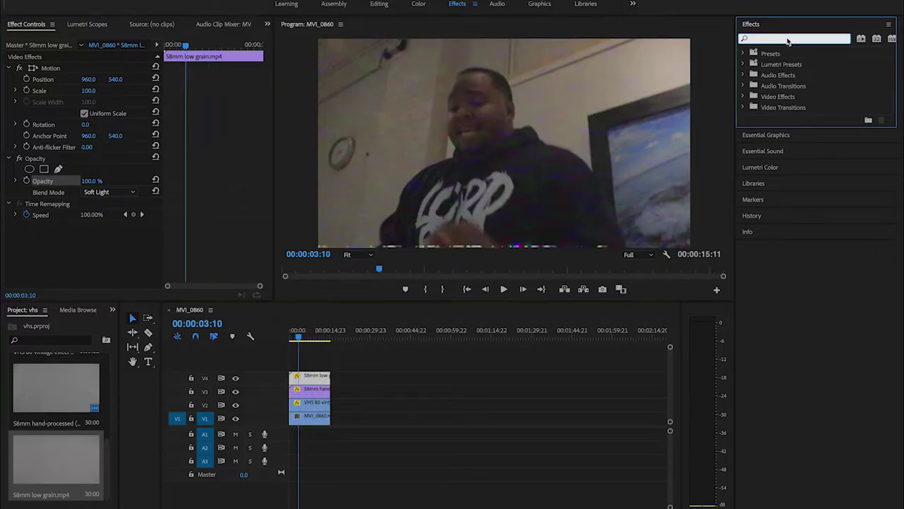
left_click(743, 54)
scroll(791, 79, "down", 5)
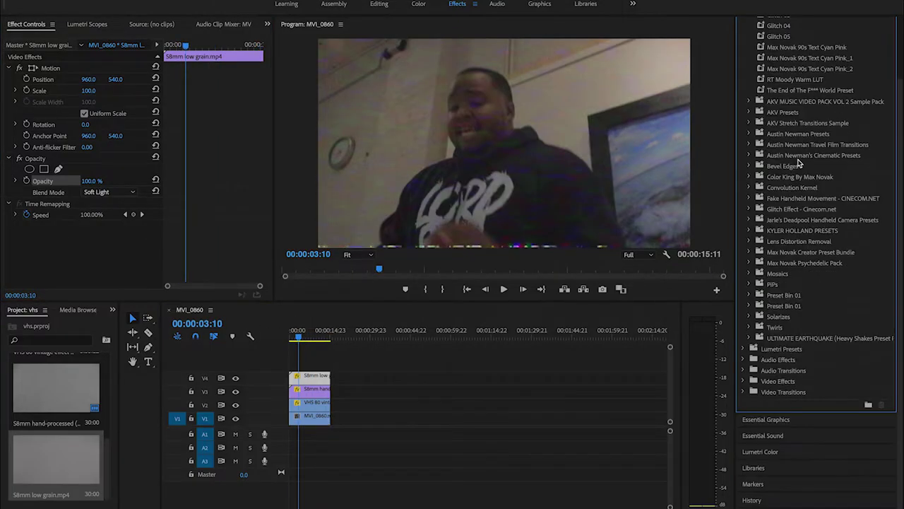
left_click(750, 177)
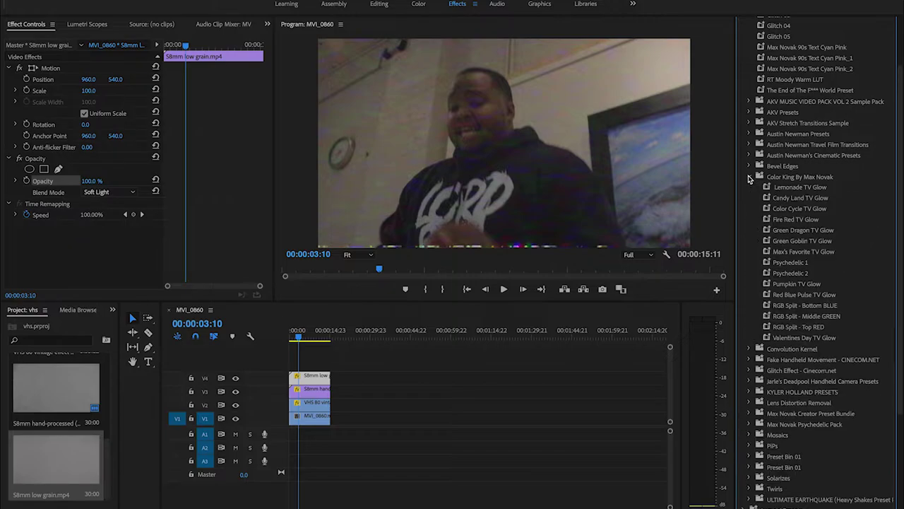
Step: Create a new adjustment layer and place it on a new top track
right_click(104, 330)
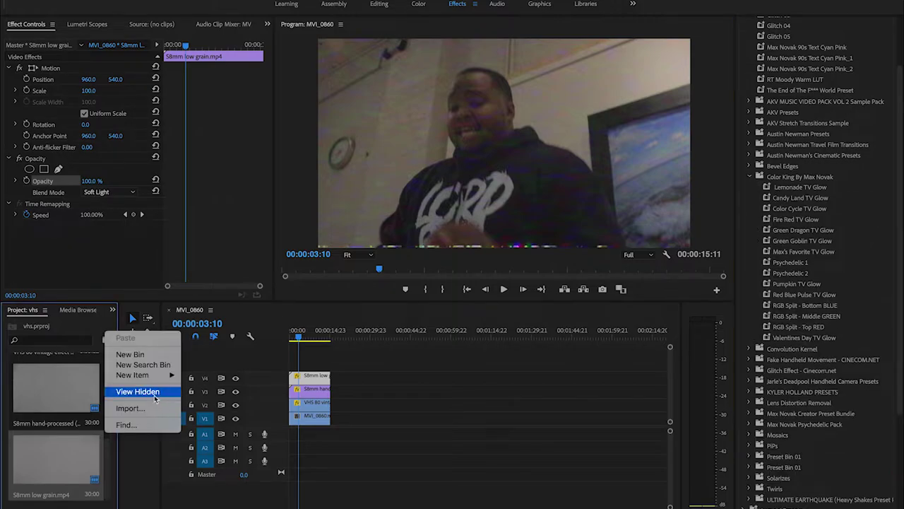
mouse_move(152, 380)
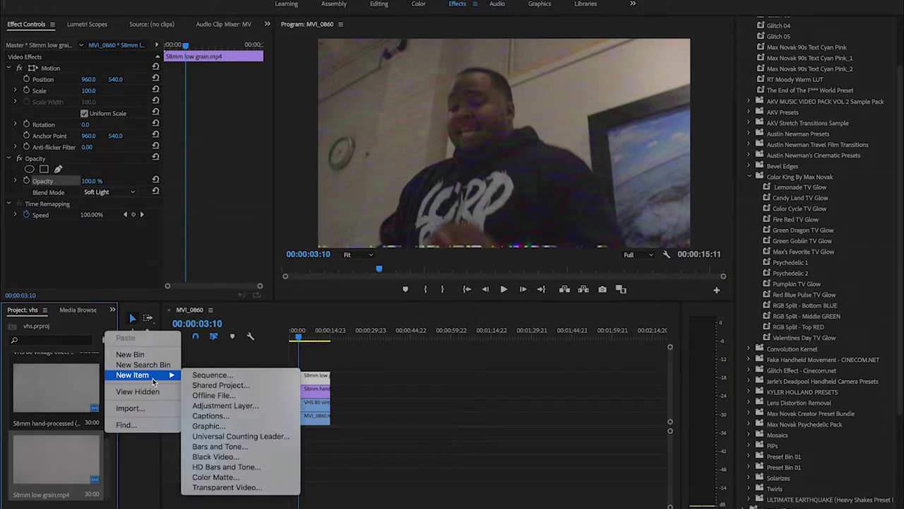
left_click(219, 406)
left_click_drag(254, 403, 311, 362)
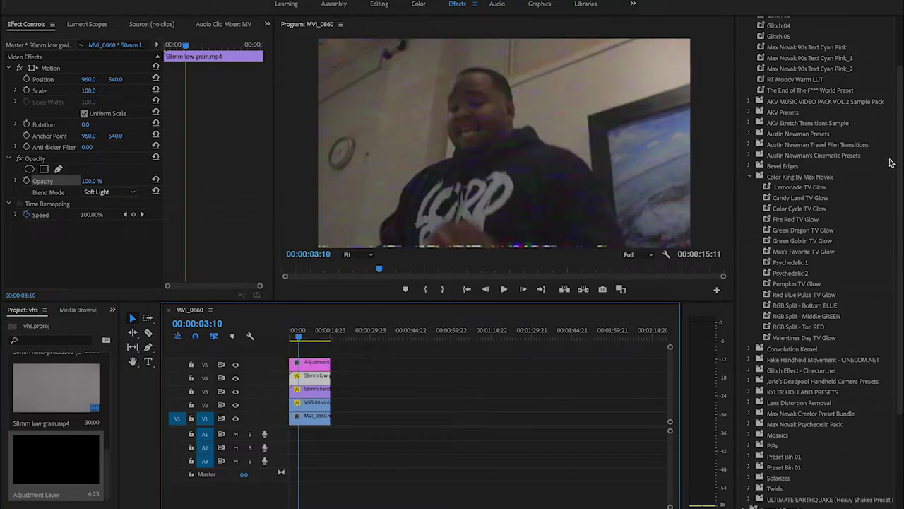
Step: Apply the Lemonade TV Glow preset to the adjustment layer and play back the glow
left_click_drag(801, 187, 324, 371)
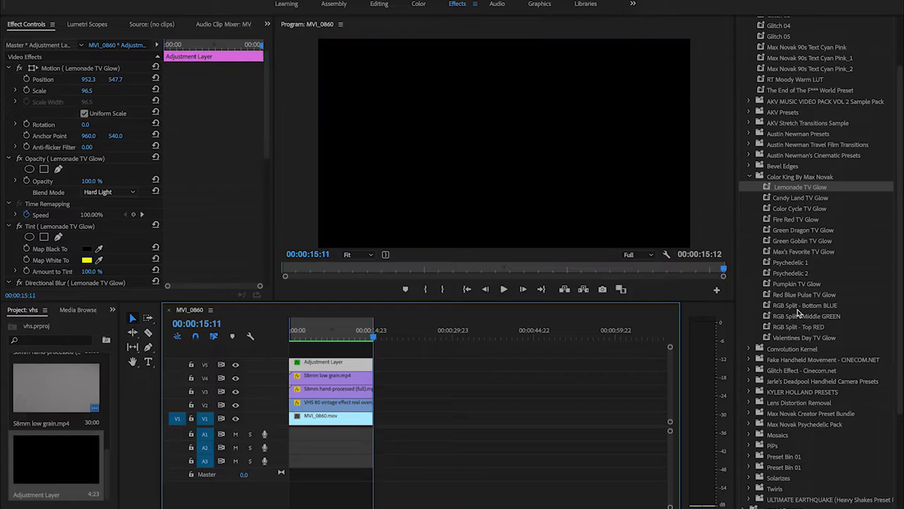
left_click(328, 338)
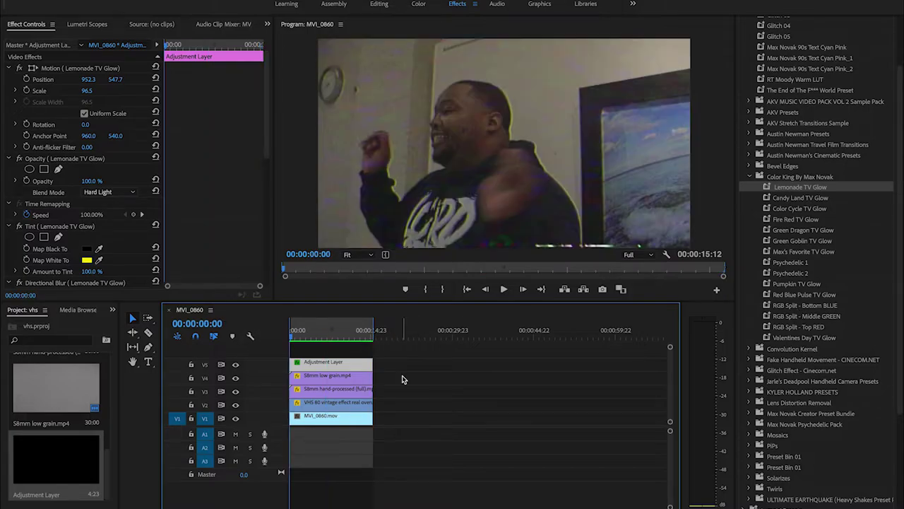
key("space")
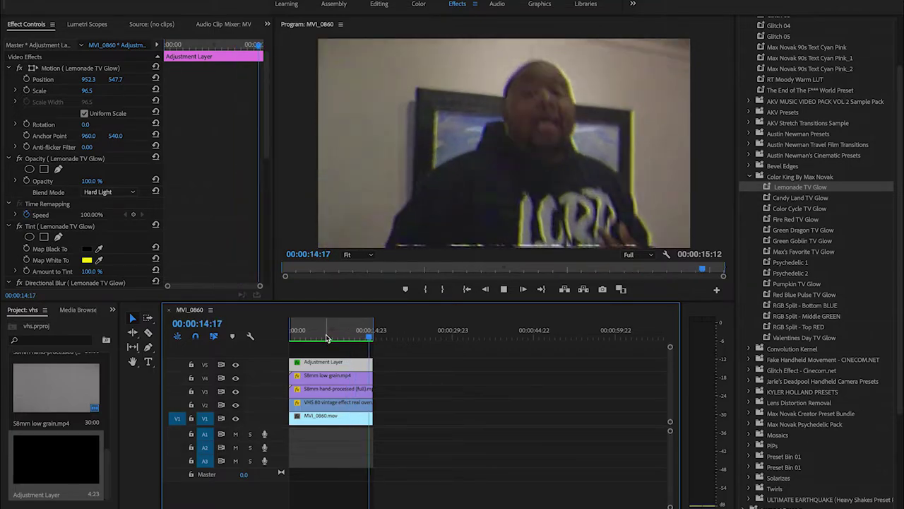
key("space")
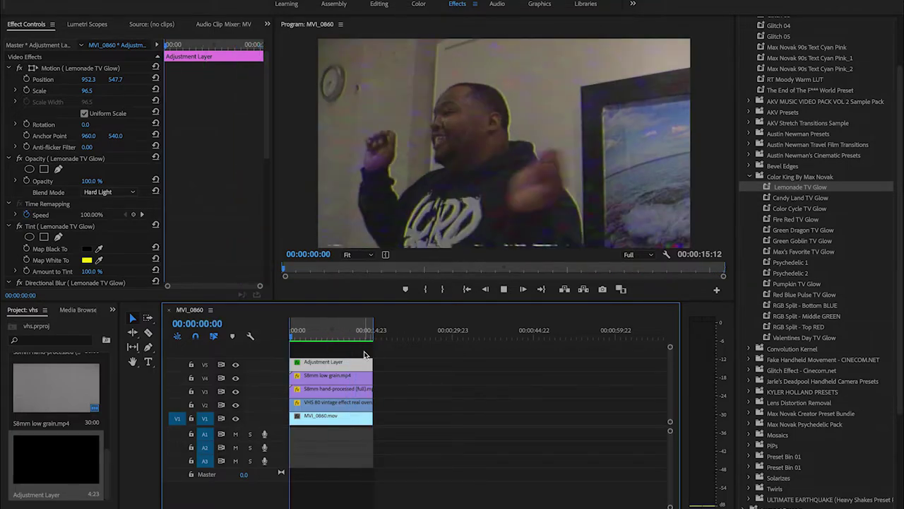
key("space")
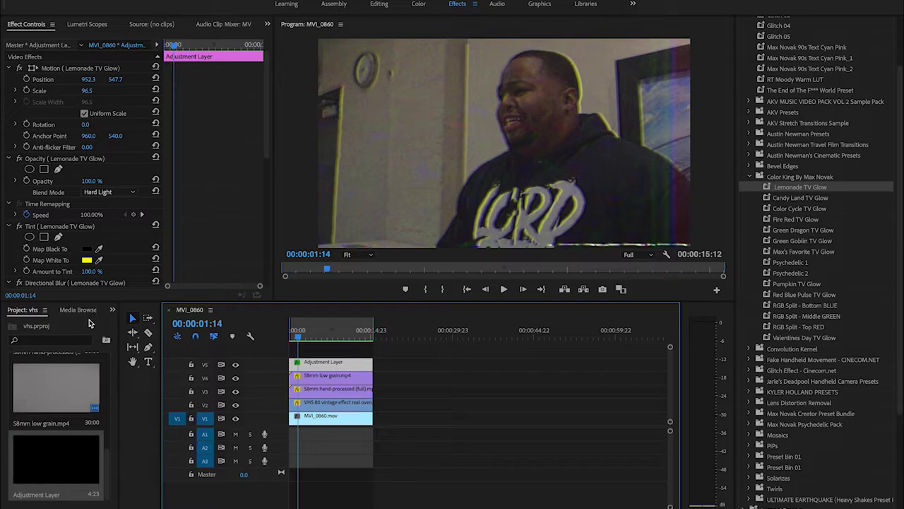
key("super+i")
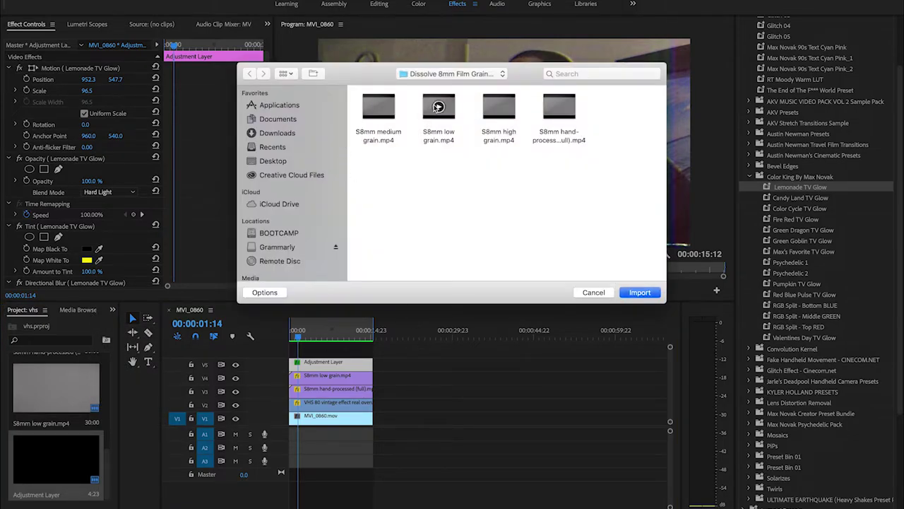
Step: Import Camera Recording Green Screen Footage Free from the VHS Overlay Pack folder
left_click(438, 75)
left_click(504, 219)
left_click(506, 212)
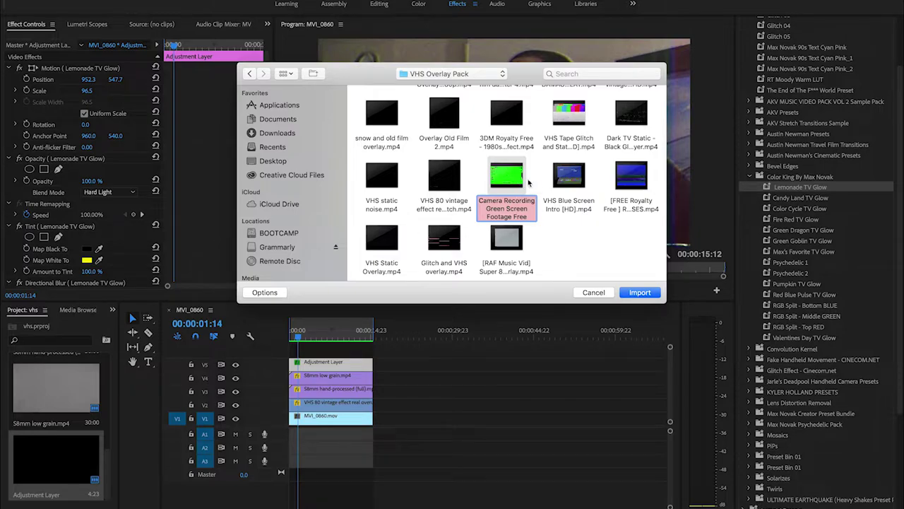
key("Return")
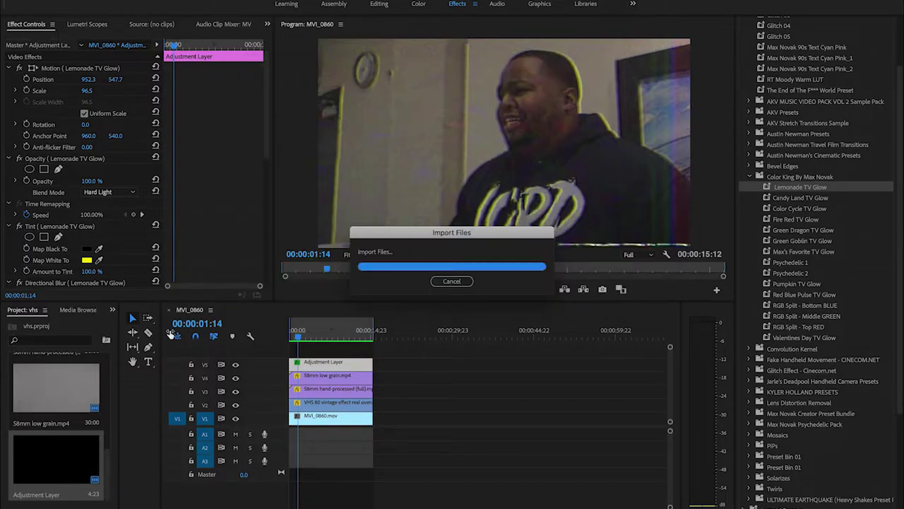
Step: Stack the green-screen clip on a top track and scale it to the frame size
left_click_drag(344, 363, 282, 367)
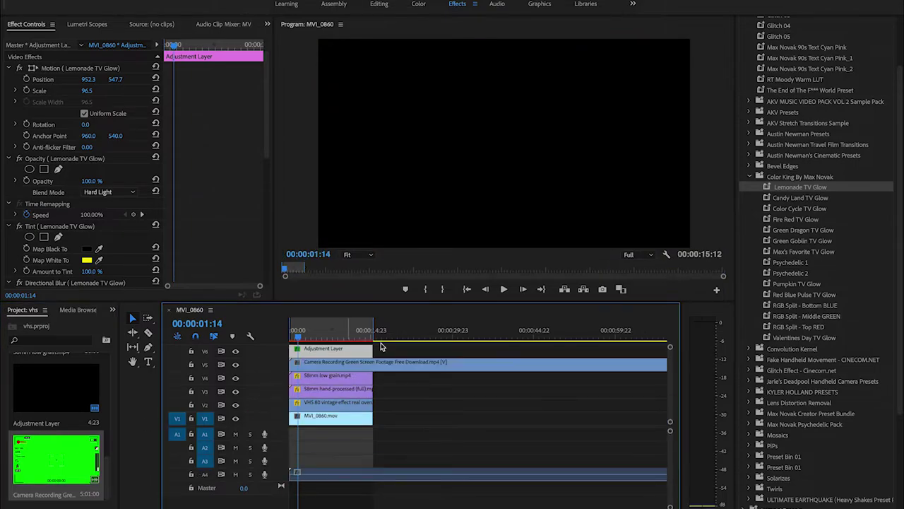
left_click(404, 368)
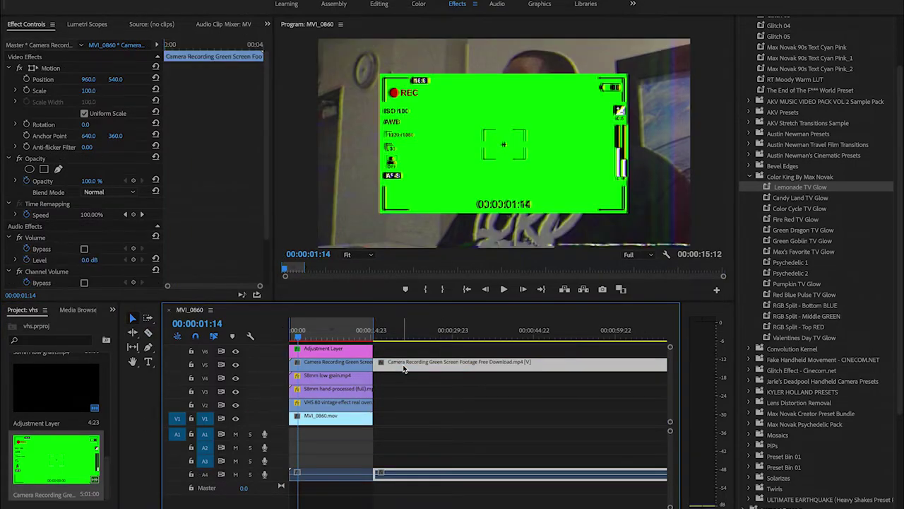
right_click(357, 361)
left_click(388, 406)
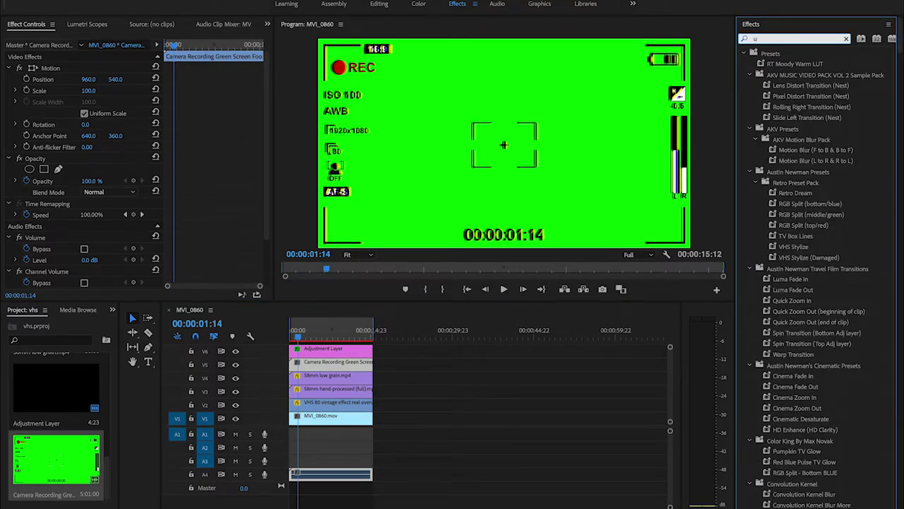
Step: Apply Ultra Key to the green-screen clip and move it above the Adjustment Layer
type("ltra")
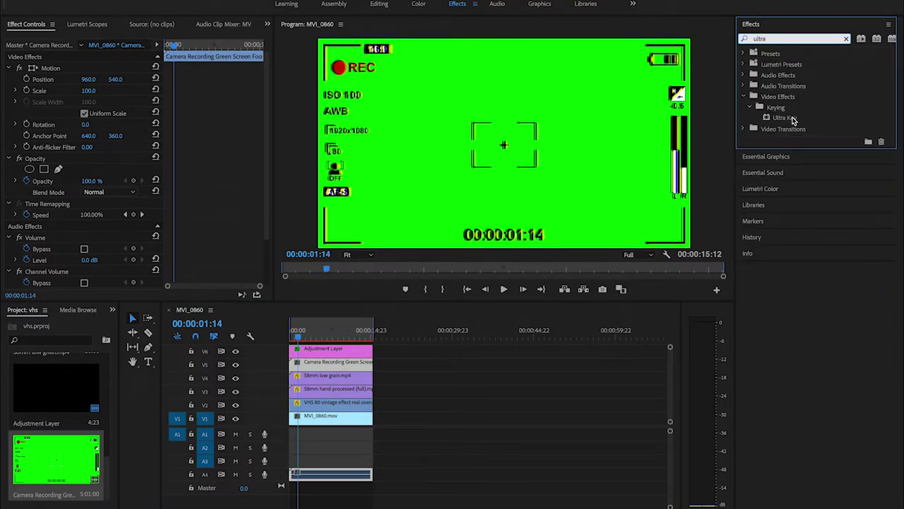
left_click_drag(793, 119, 364, 364)
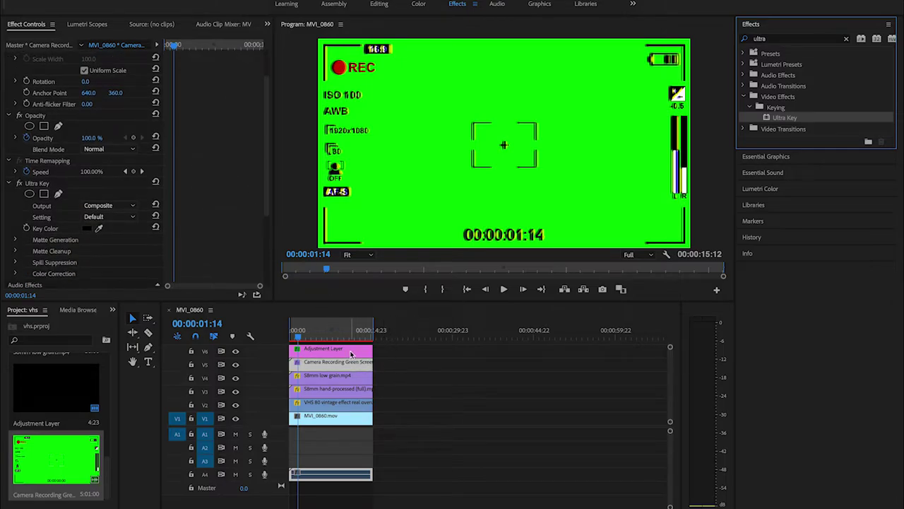
mouse_move(352, 352)
left_mouse_down()
mouse_move(348, 345)
mouse_move(347, 363)
mouse_move(342, 350)
left_mouse_up()
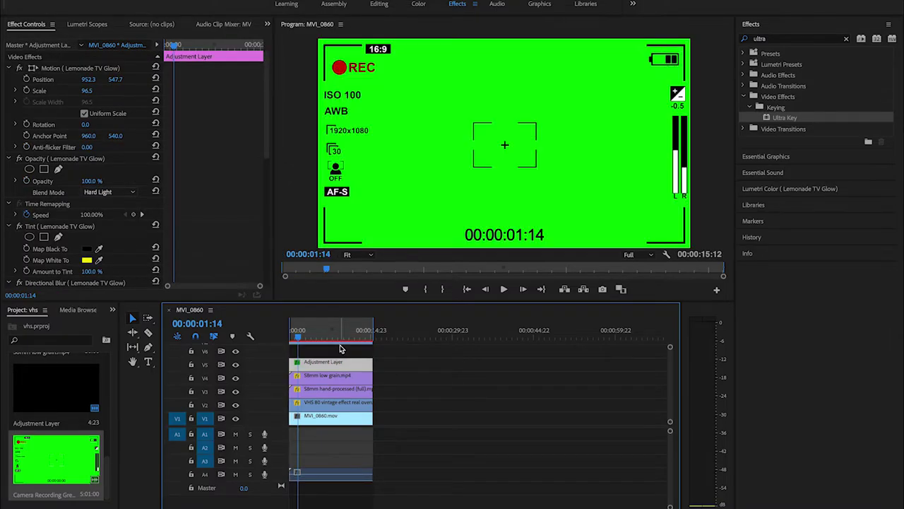
Step: Eyedrop the green backdrop as the Ultra Key colour and play back the keyed result
left_click(342, 349)
scroll(135, 254, "down", 3)
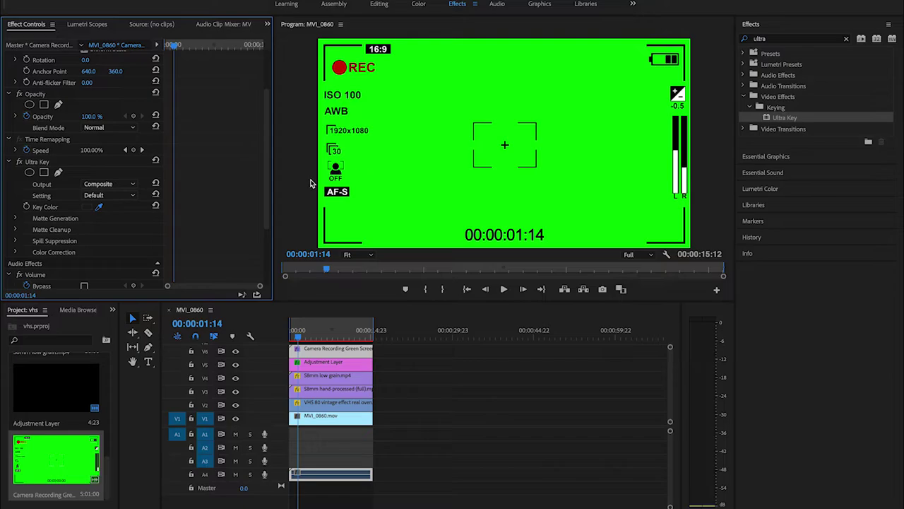
left_click(545, 56)
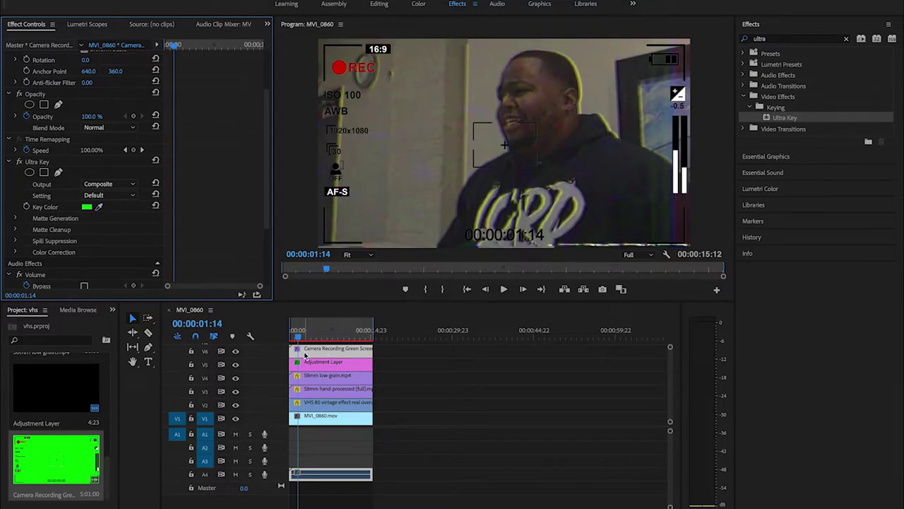
left_click_drag(300, 337, 289, 335)
key("space")
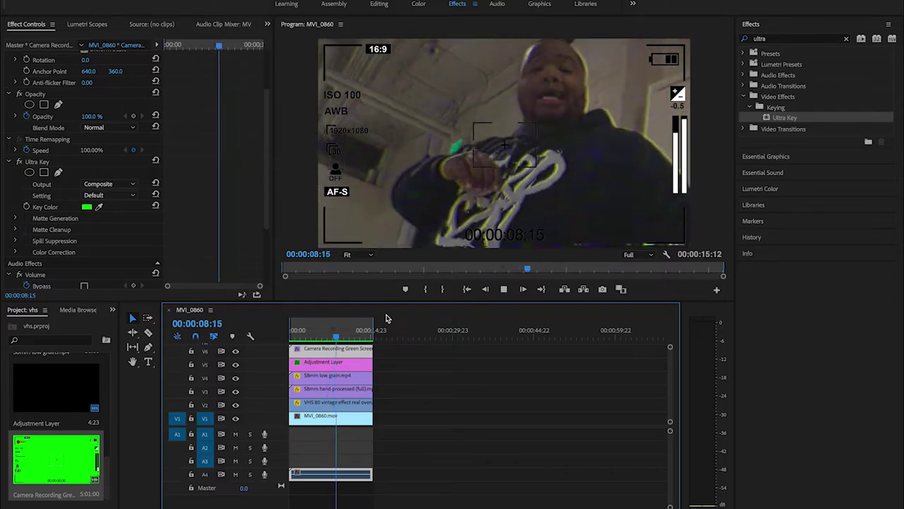
key("space")
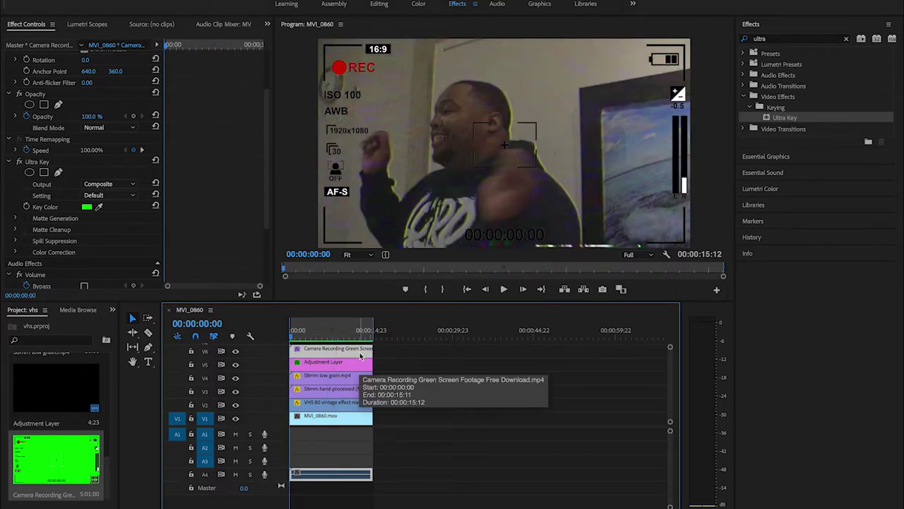
left_click(421, 29)
Step: In the adjustment layer's Lumetri Basic Correction, lower saturation to 78.6 and cool temperature to -11.4
key("grave")
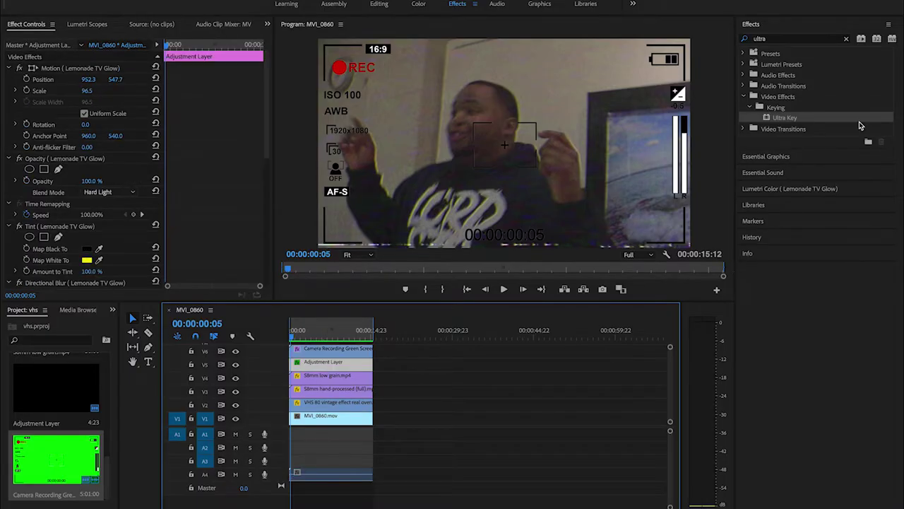
left_click(842, 41)
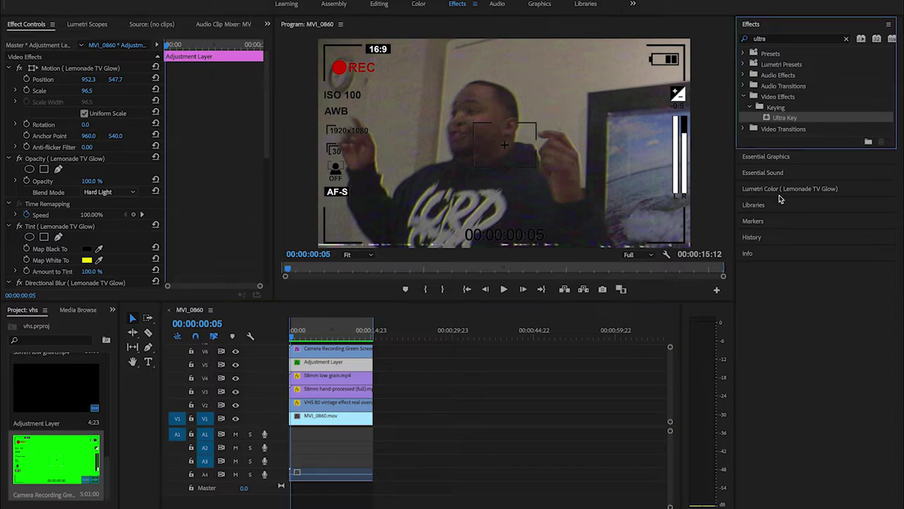
left_click(777, 189)
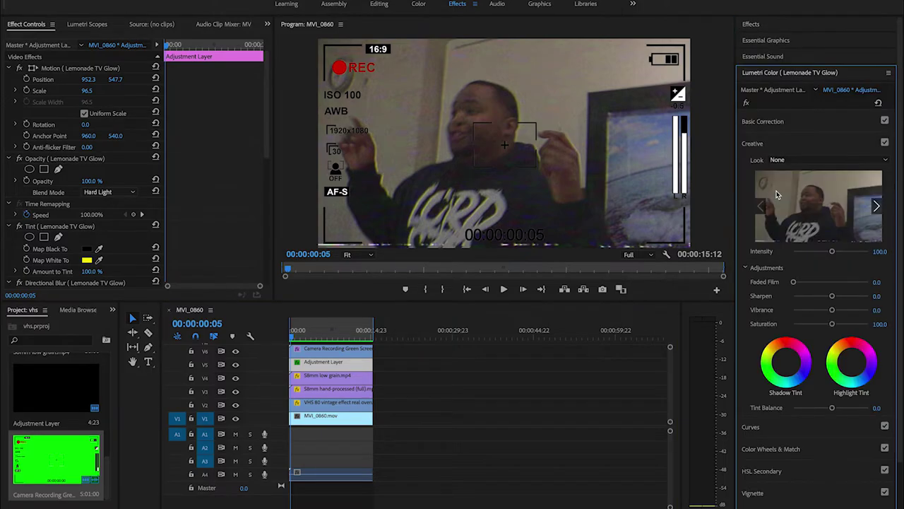
left_click(805, 122)
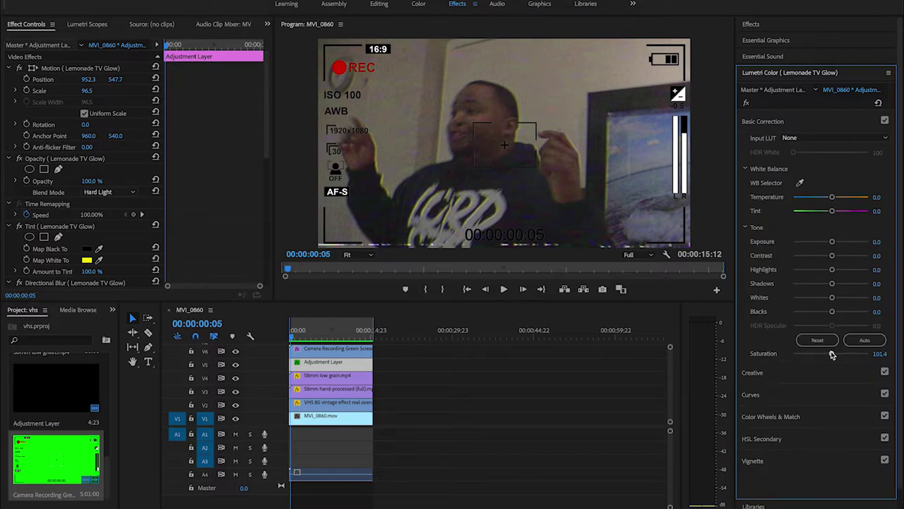
mouse_move(832, 353)
left_mouse_down()
mouse_move(804, 350)
mouse_move(823, 351)
left_mouse_up()
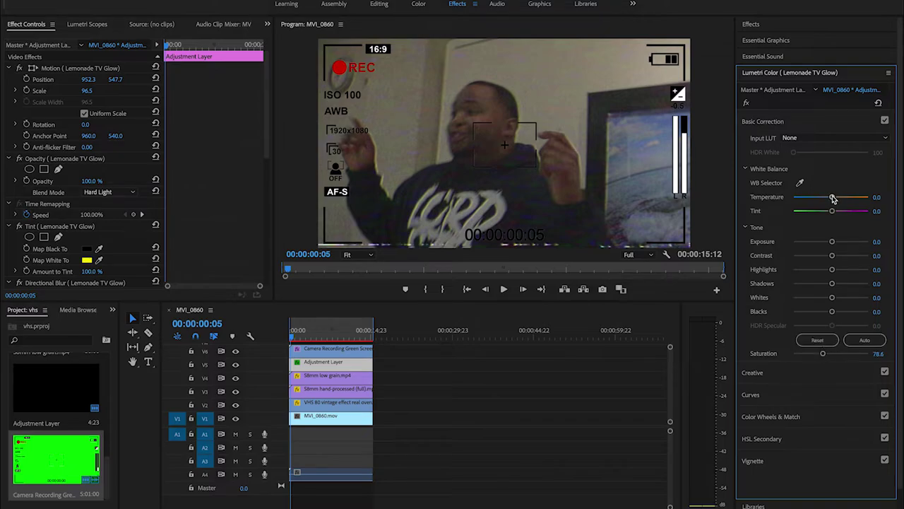
left_click_drag(832, 198, 826, 199)
Step: Raise the adjustment layer's exposure to 0.5 and contrast to 10.0
left_click_drag(832, 244, 835, 245)
scroll(835, 245, "down", 1)
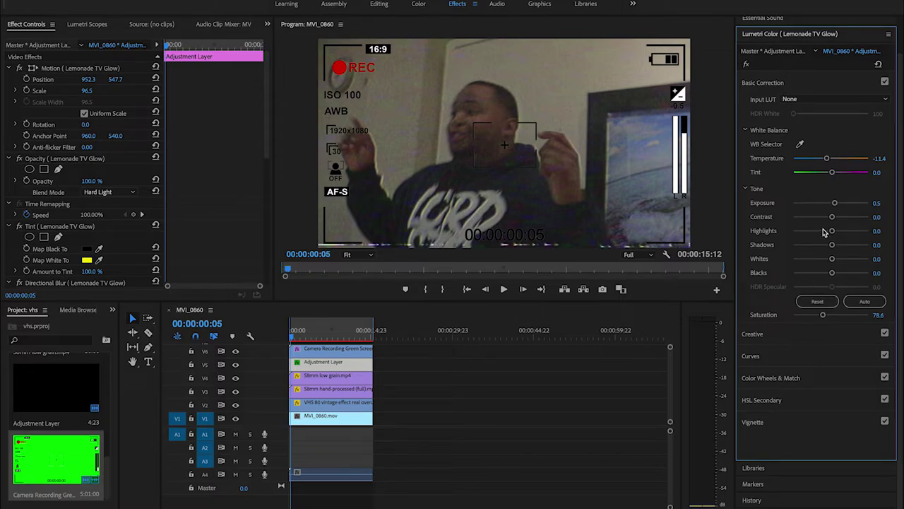
left_click_drag(831, 217, 842, 218)
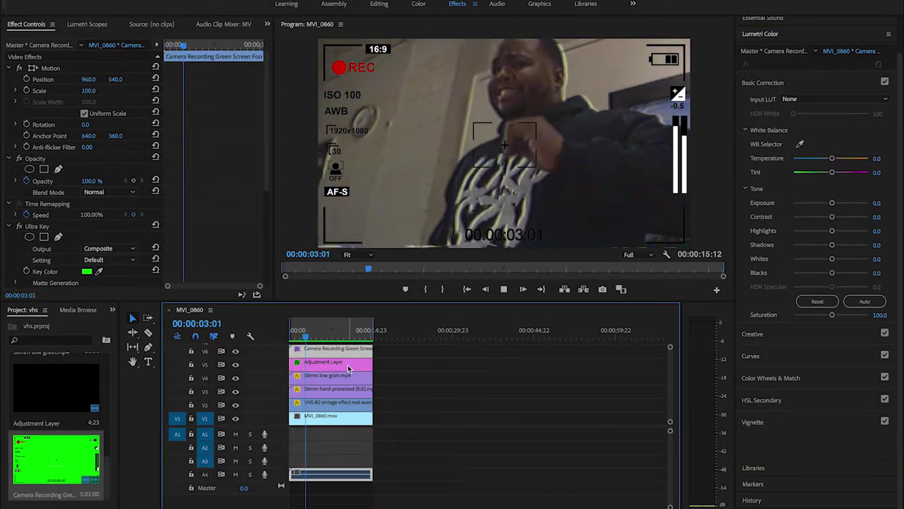
key("space")
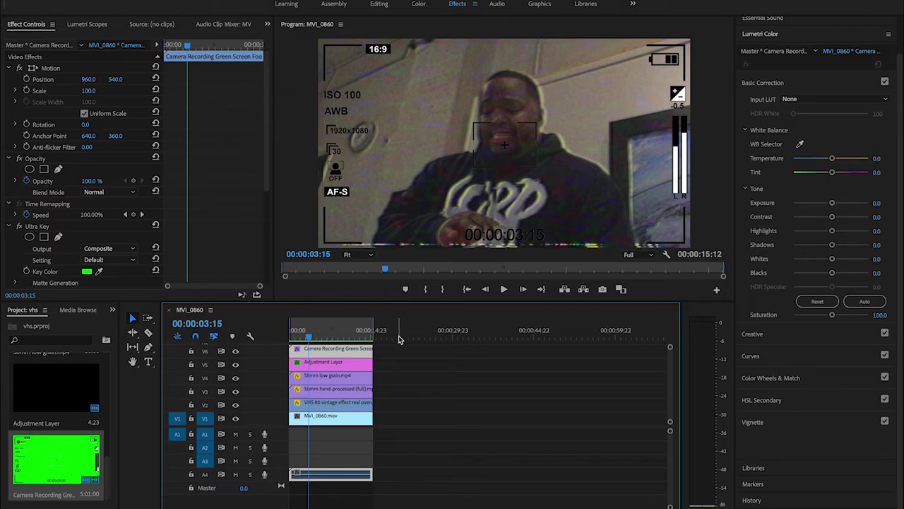
key("Home")
scroll(802, 73, "up", 2)
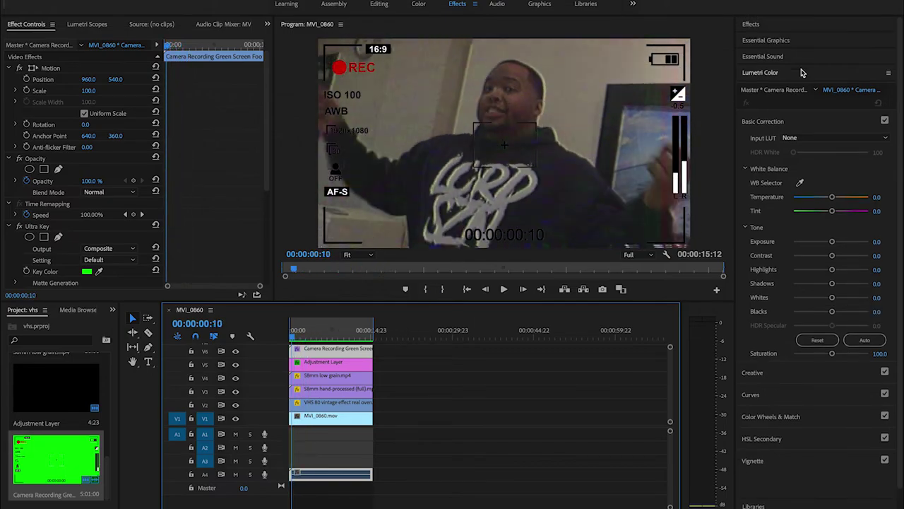